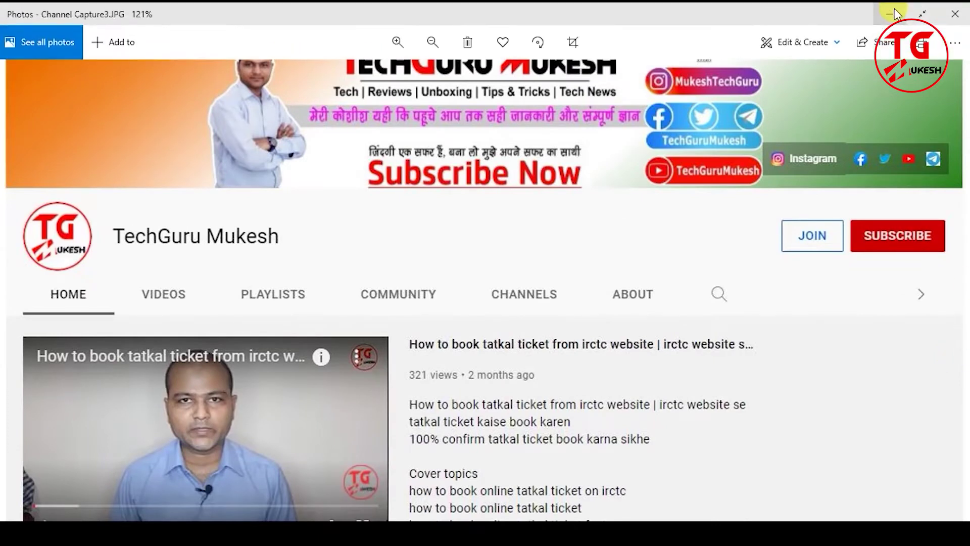
Minimize the Photos window showing the channel screenshot to reveal the empty desktop
click(893, 14)
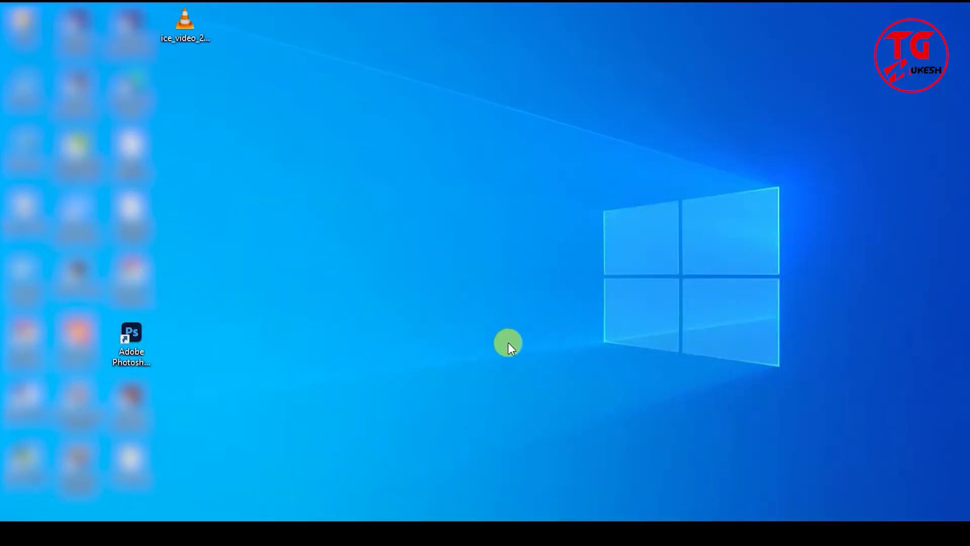
Launch Photoshop from its desktop shortcut and start a new document from the Home screen
double_click(142, 341)
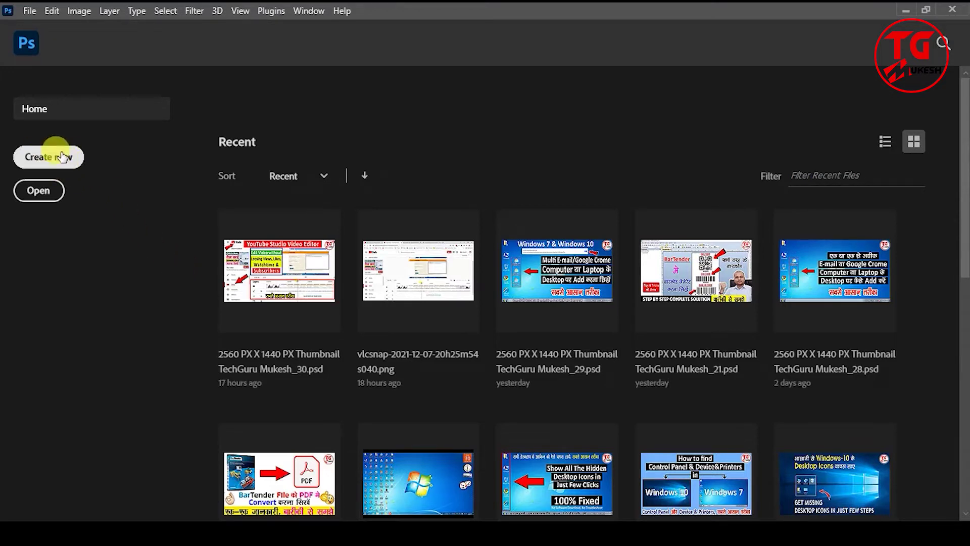
click(30, 10)
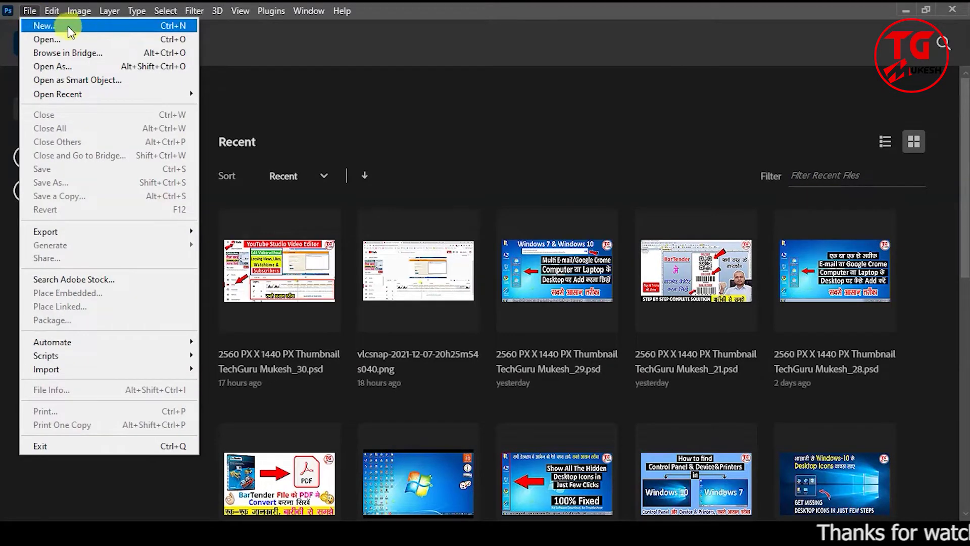
click(237, 91)
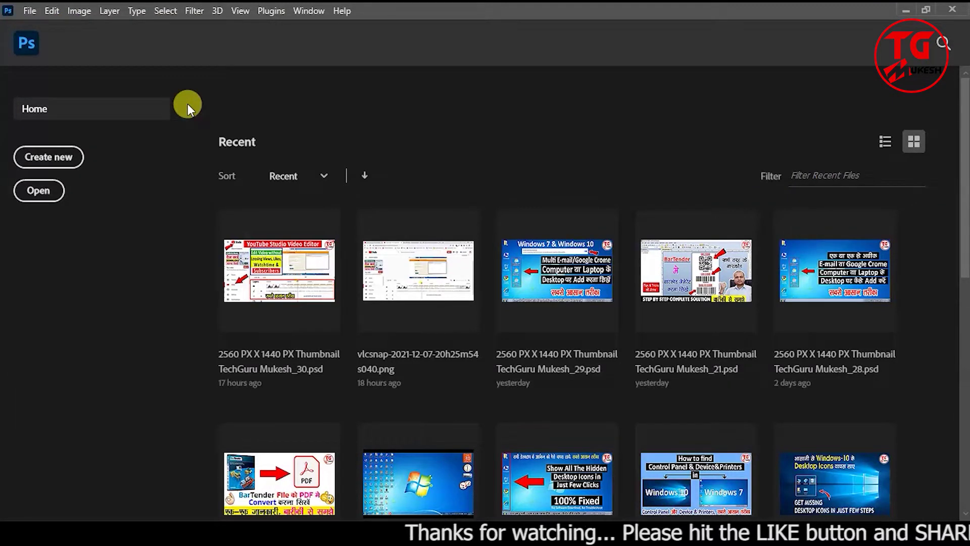
click(67, 161)
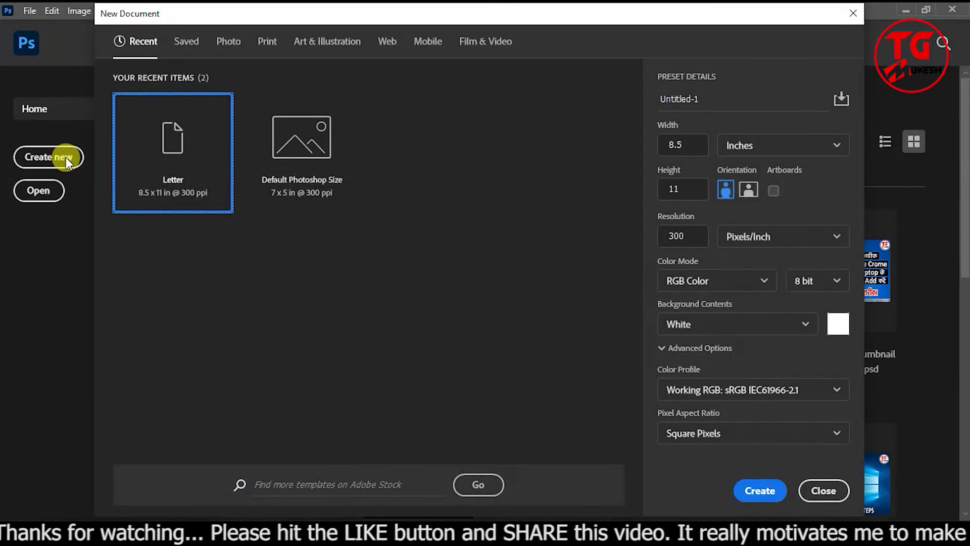
Create a blank Letter document, 8.5 × 11 in at 300 ppi (2550 × 3300 px)
click(347, 257)
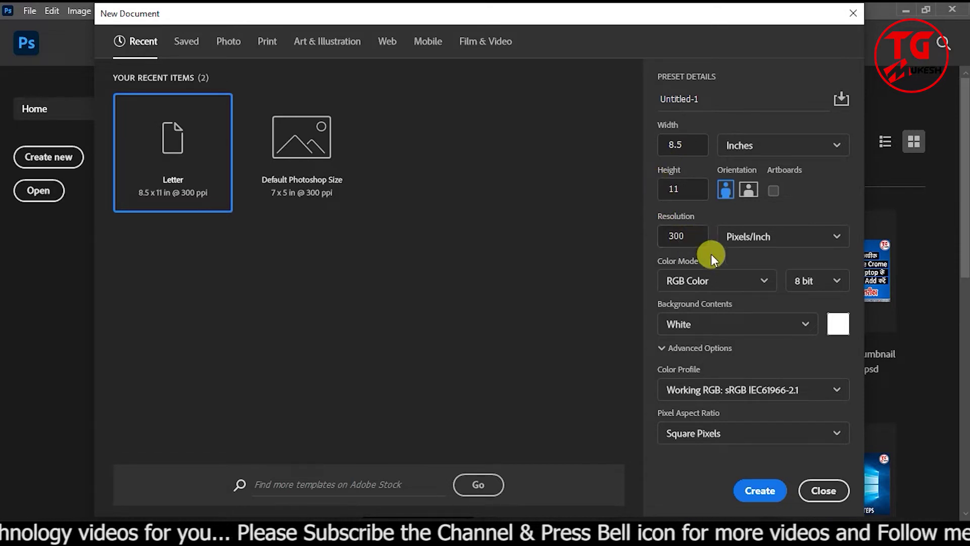
click(756, 492)
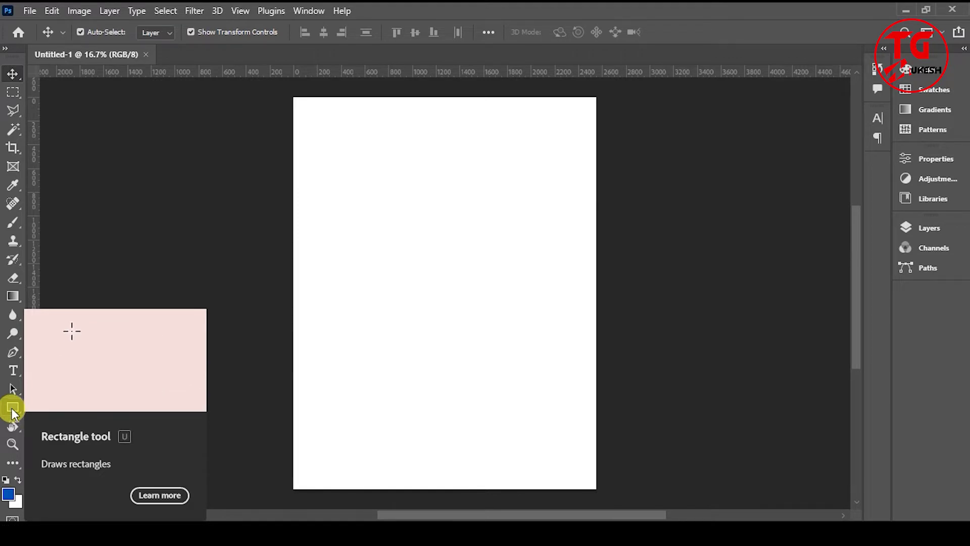
Select the Rectangle Tool and click the canvas to bring up Create Rectangle
click(13, 407)
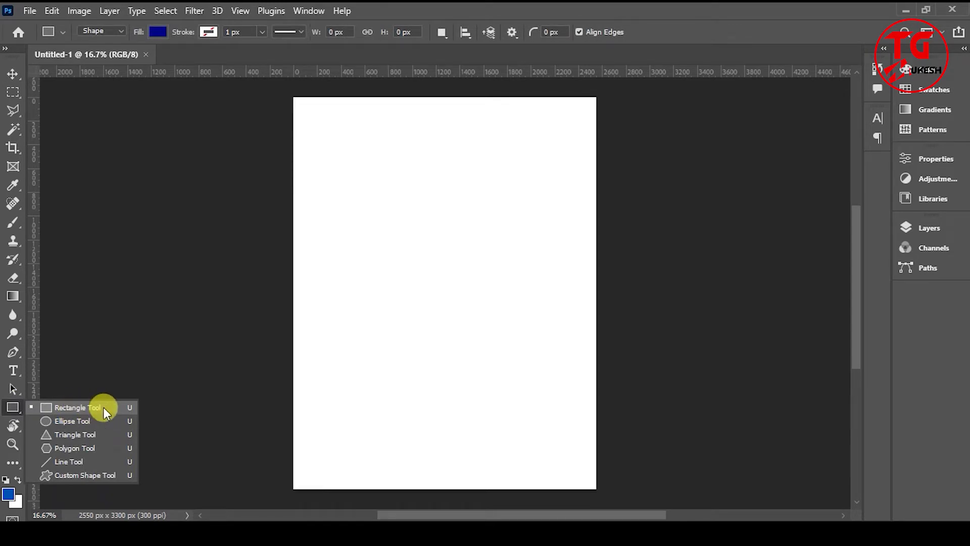
click(104, 407)
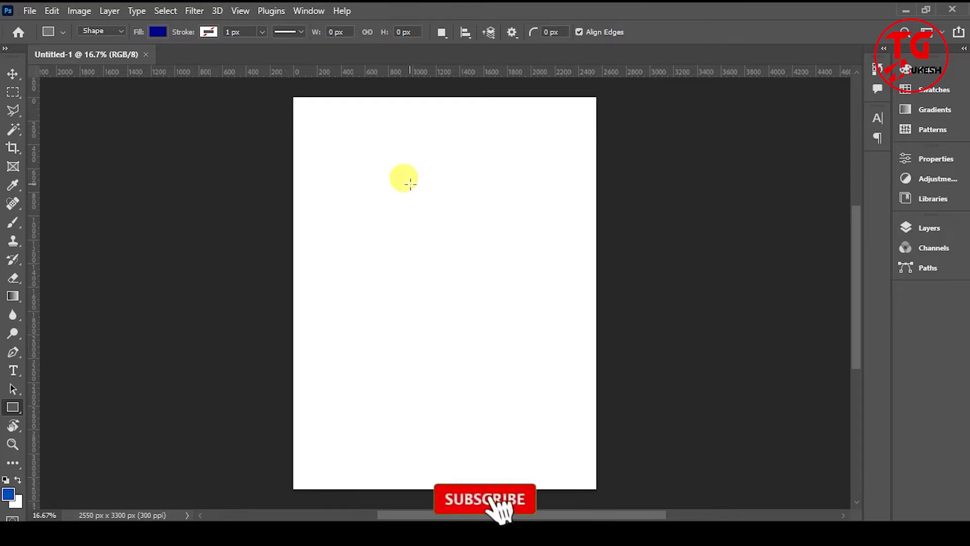
click(410, 183)
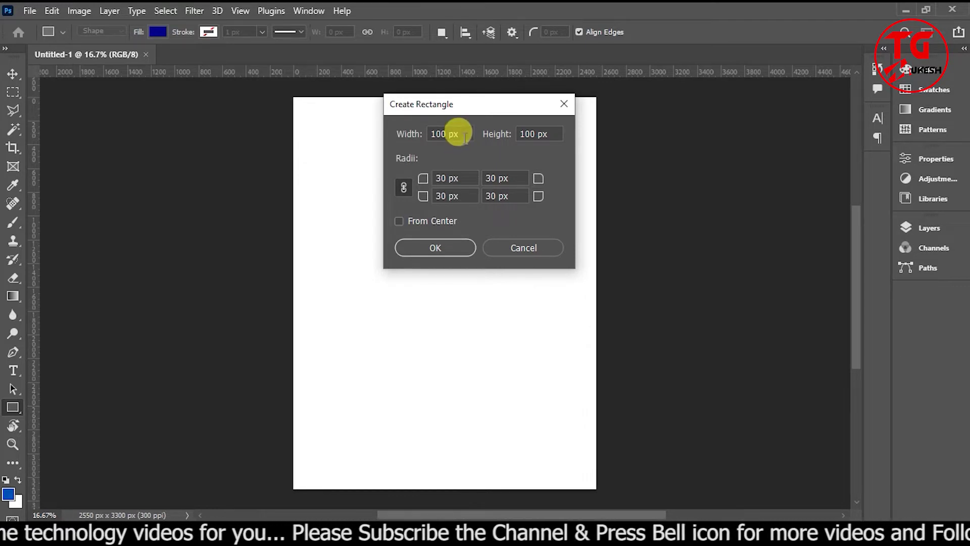
Create a rectangle 86 mm wide, 54 mm tall, with 35 px corner radii
click(463, 134)
drag(463, 134, 418, 137)
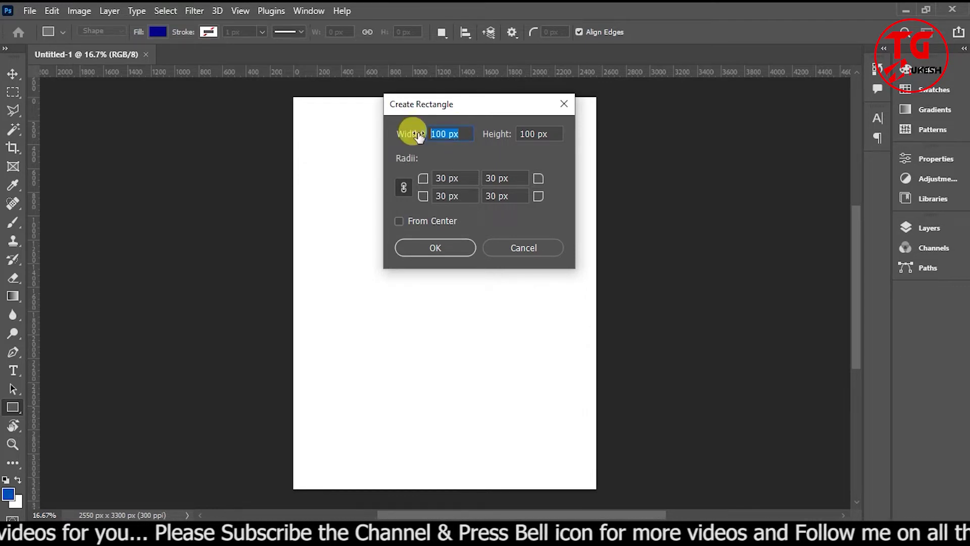
text(8)
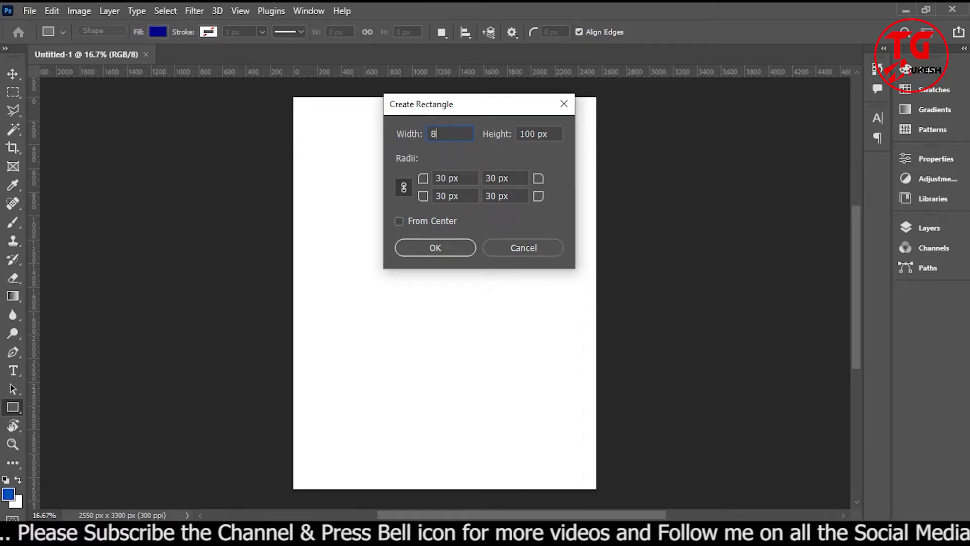
text(6)
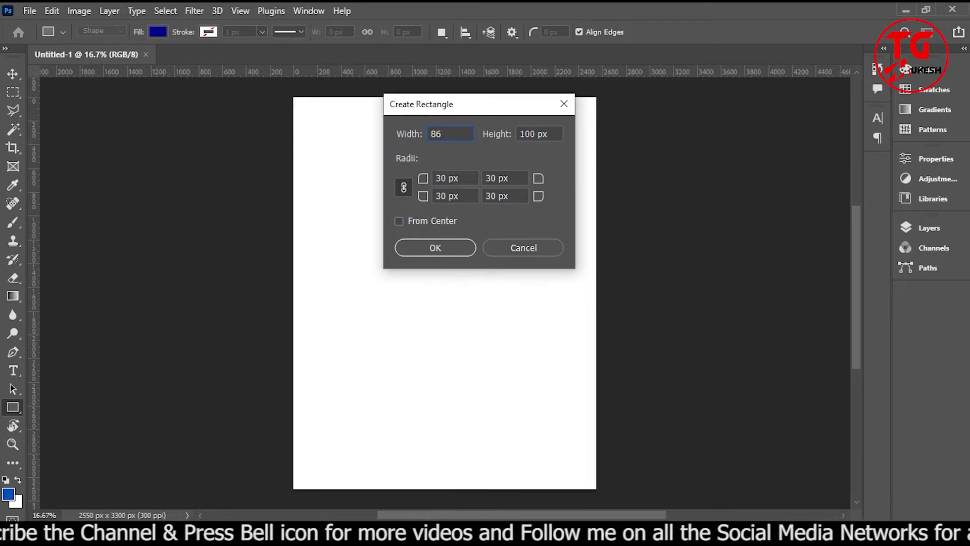
text(mm)
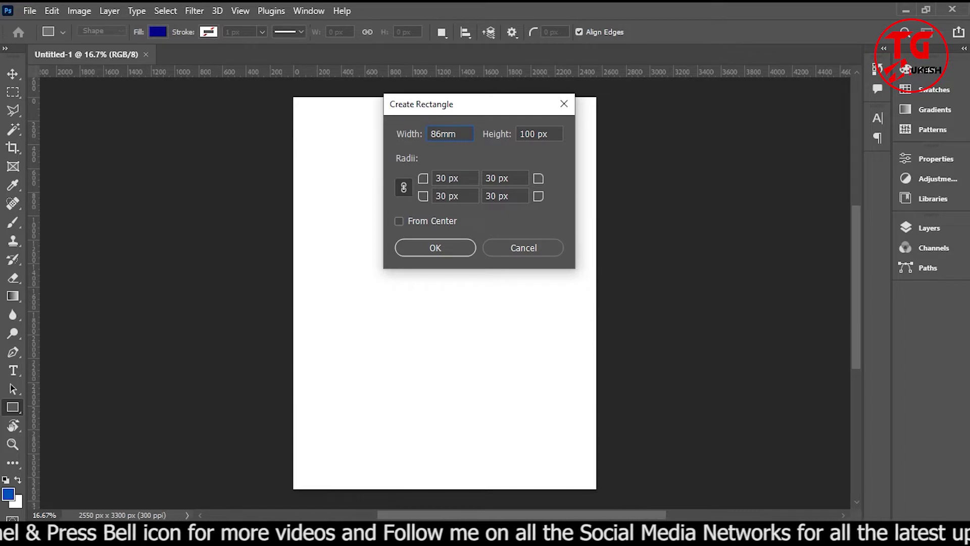
key(Tab)
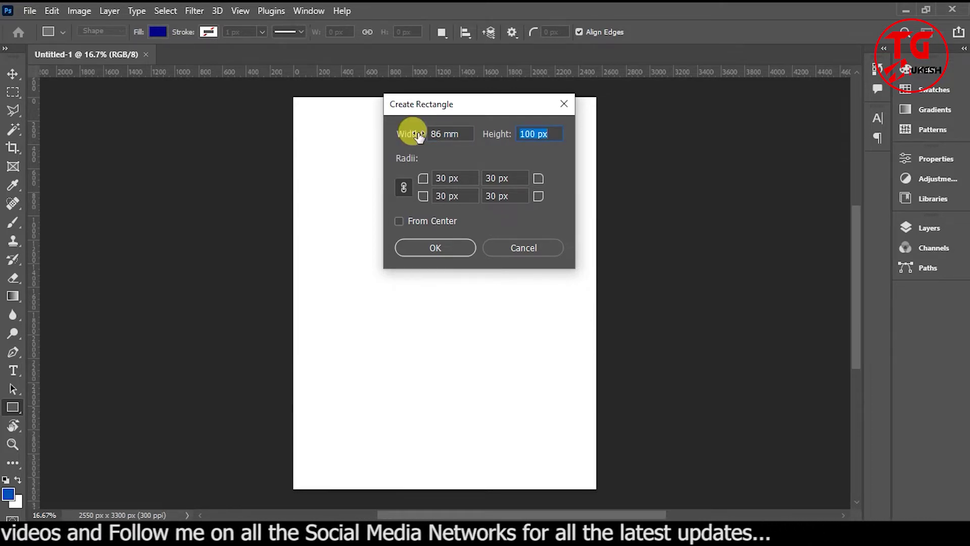
text(54mm)
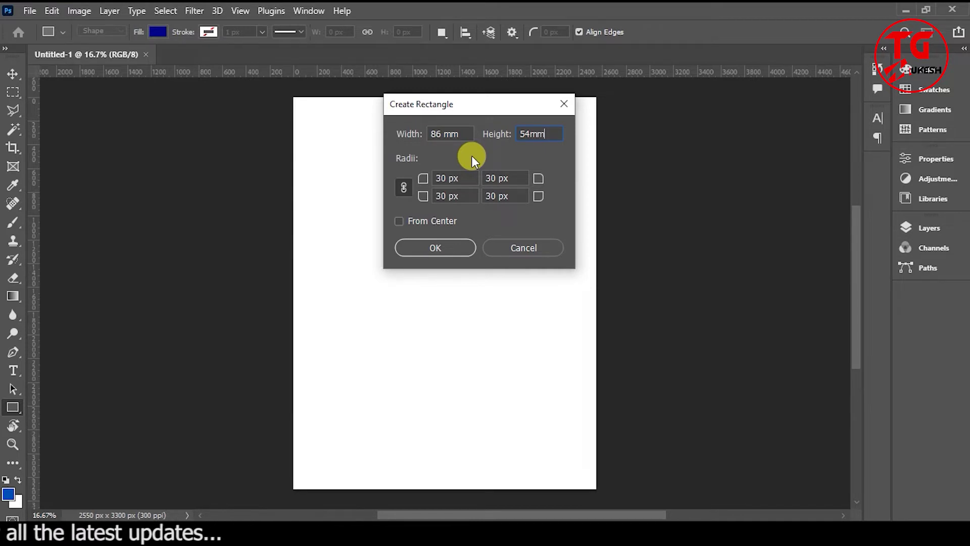
key(Tab)
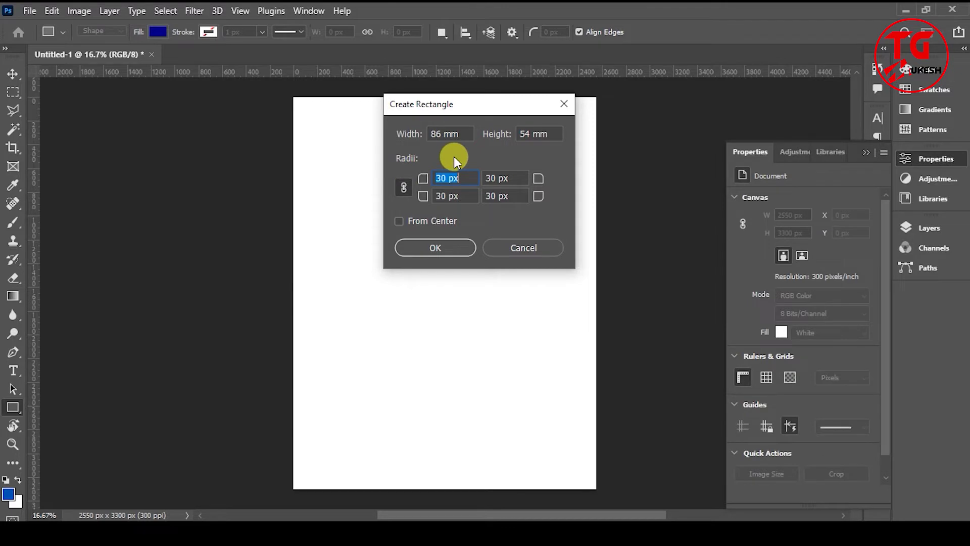
text(35)
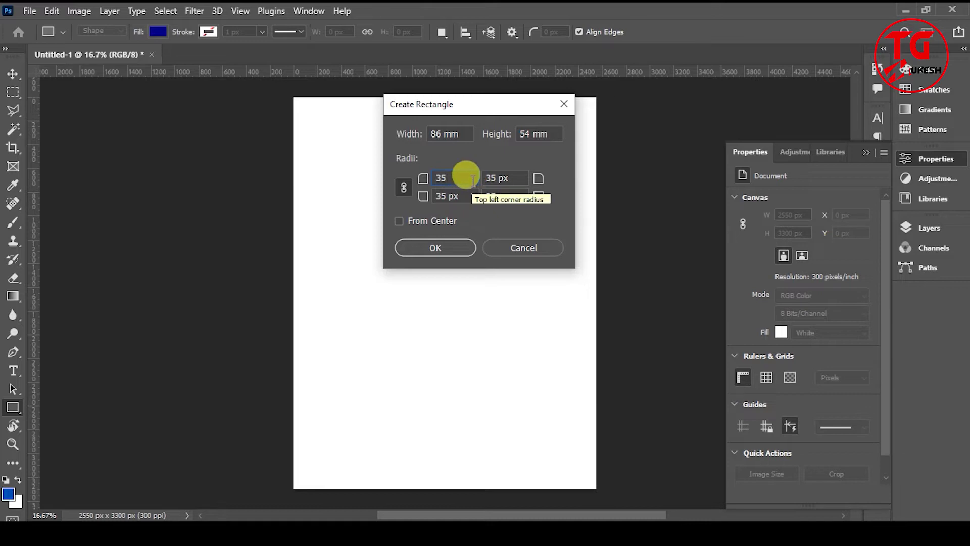
click(442, 244)
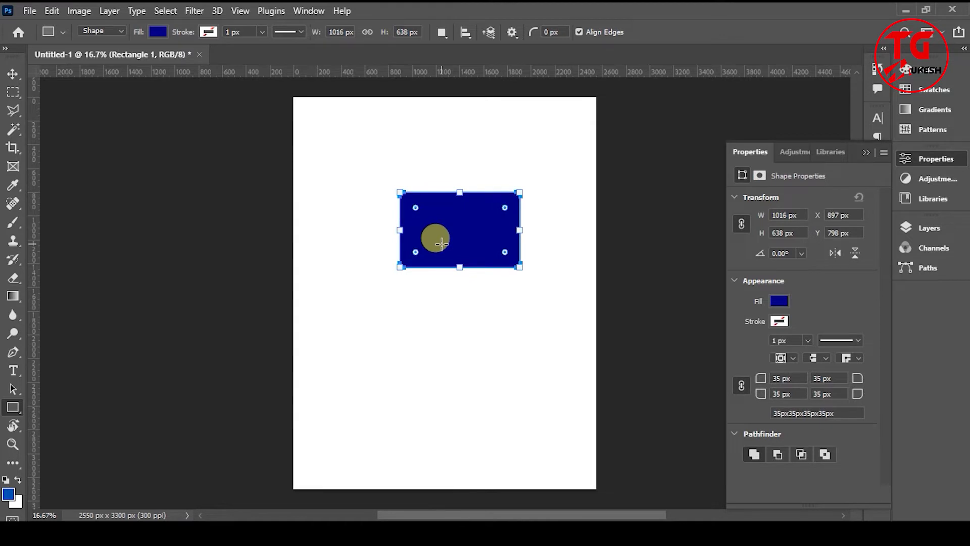
With the Move tool, drag the blue rectangle to the page's top-left area
key(v)
click(531, 227)
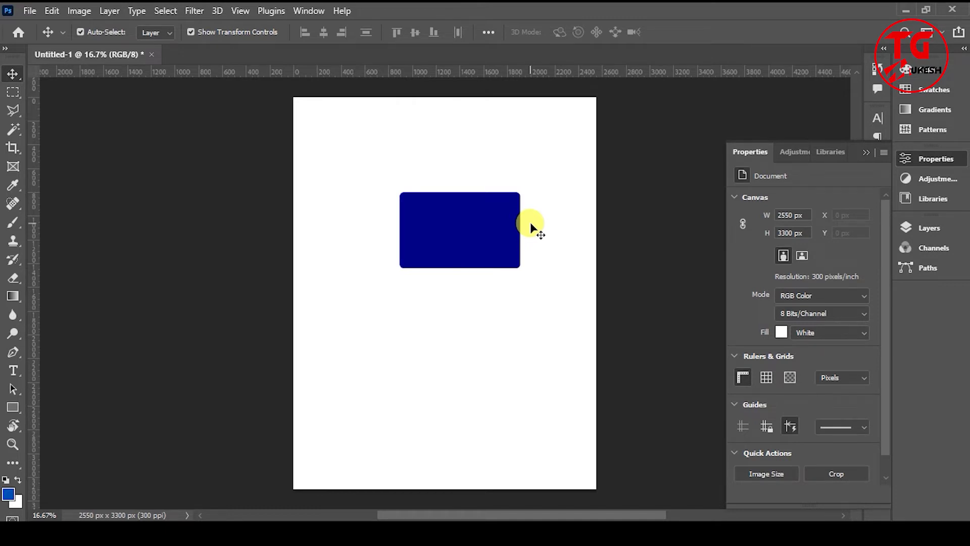
scroll(354, 132, up, 2)
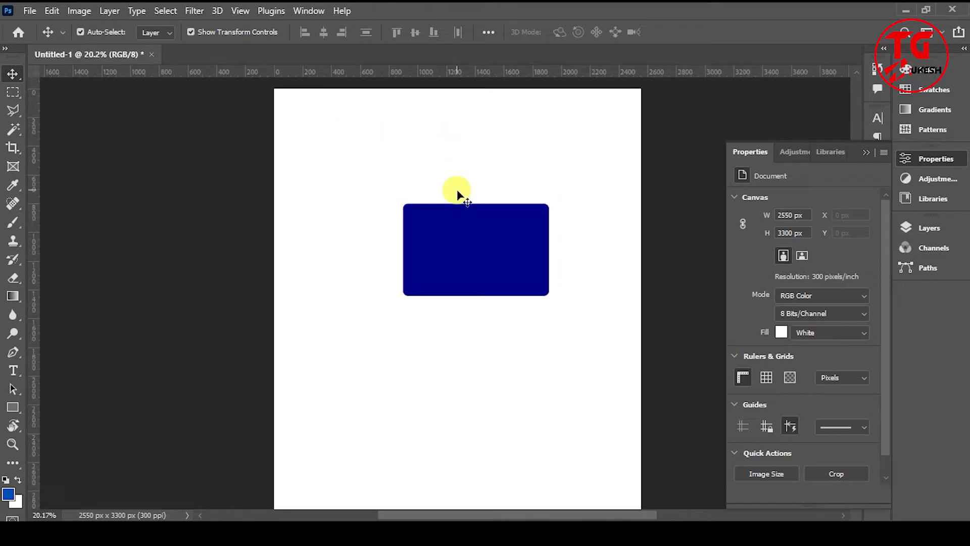
scroll(457, 195, up, 3)
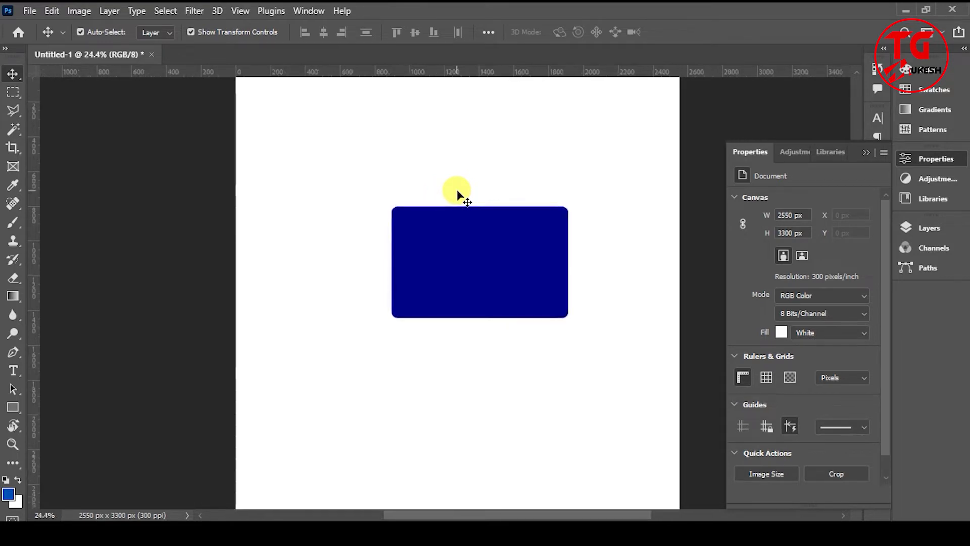
mouse_move(481, 257)
mouse_down()
mouse_move(482, 292)
mouse_move(351, 222)
mouse_move(329, 181)
mouse_up()
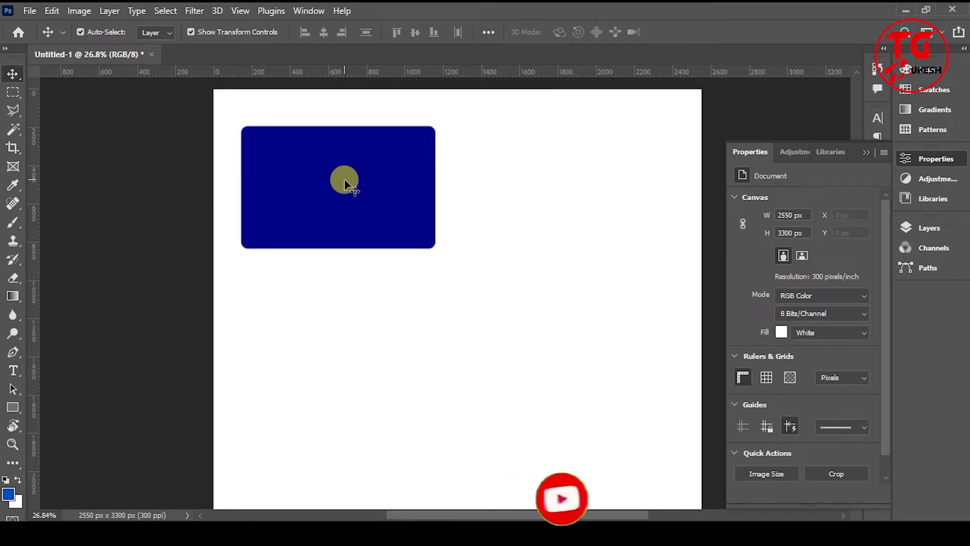
click(348, 182)
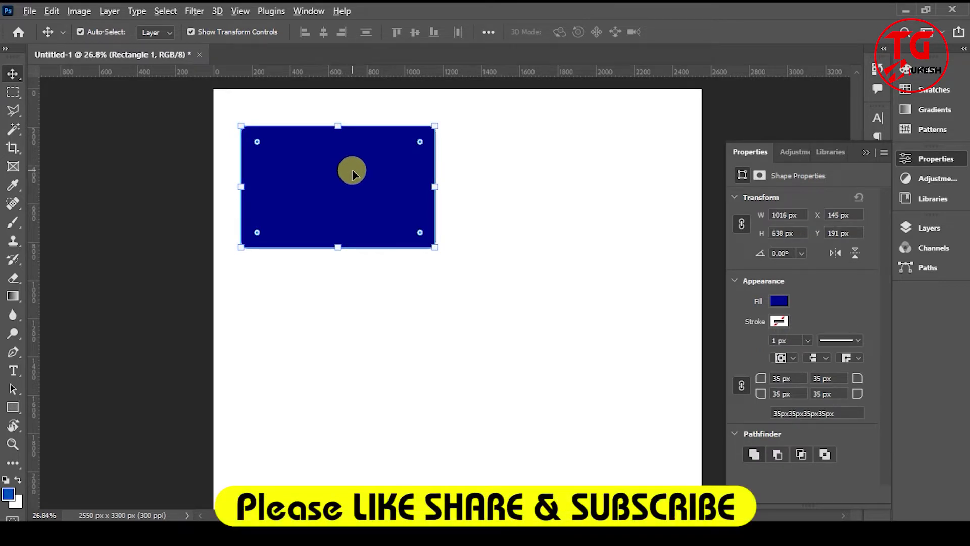
Duplicate the blue rectangle and place the copy to its right with a gap
drag(352, 173, 579, 170)
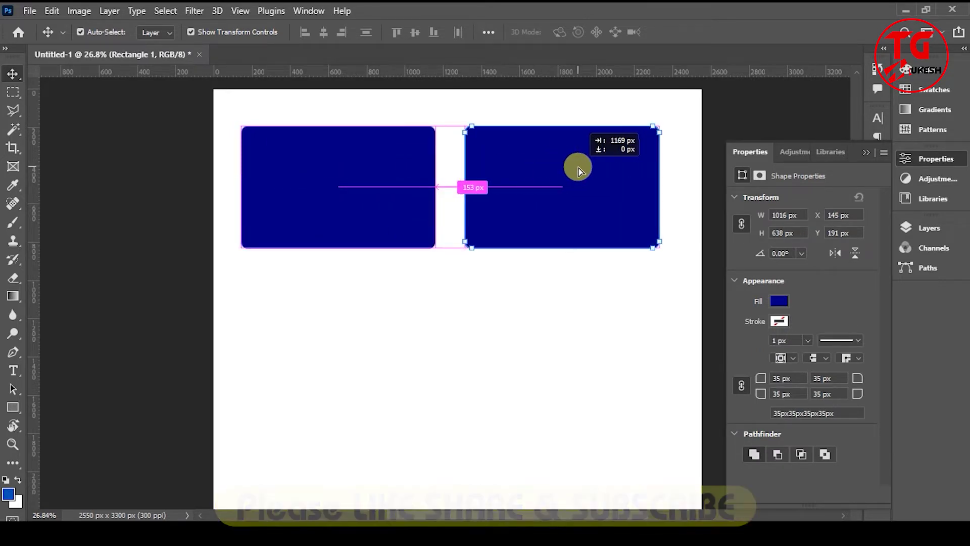
drag(578, 168, 569, 169)
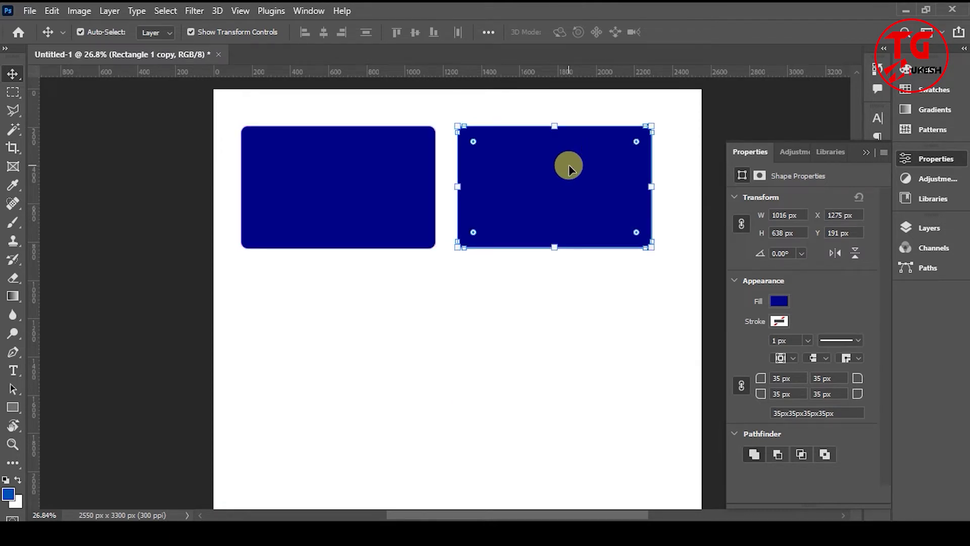
click(529, 100)
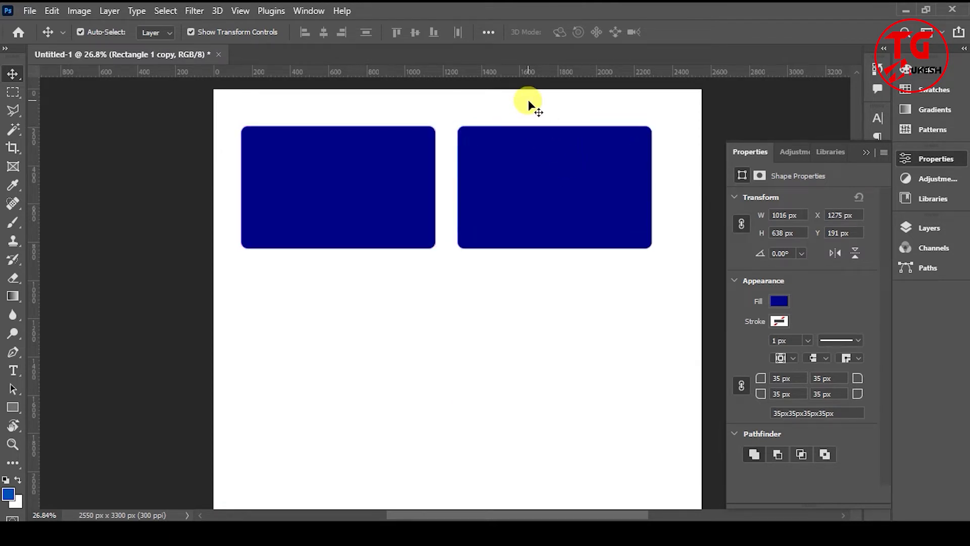
Inspect both blue rectangles in Properties, then collapse the Properties panel group
click(396, 167)
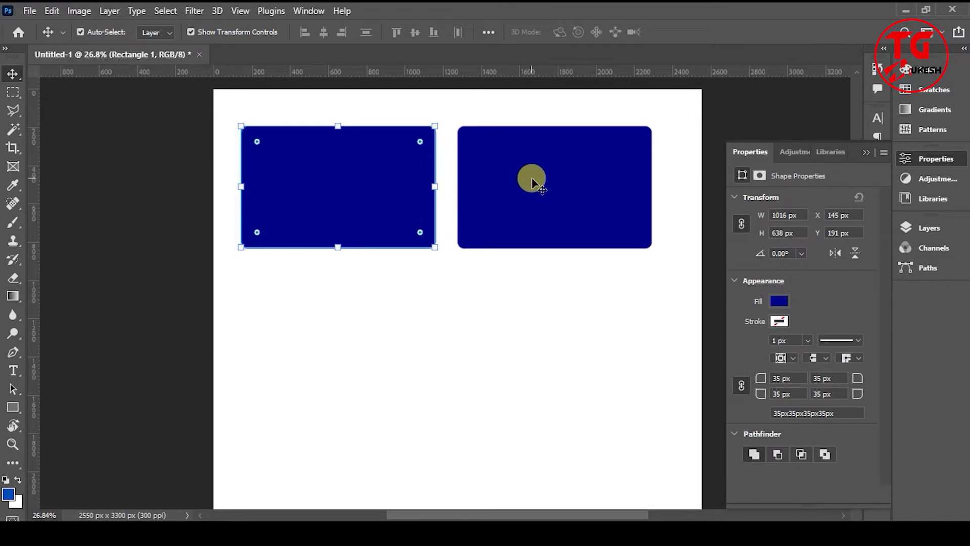
click(532, 180)
click(445, 116)
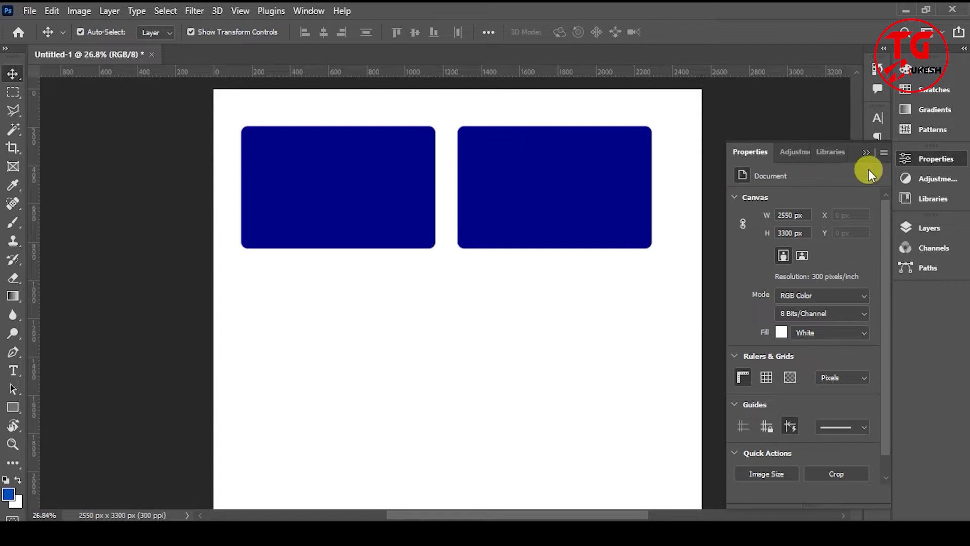
click(866, 152)
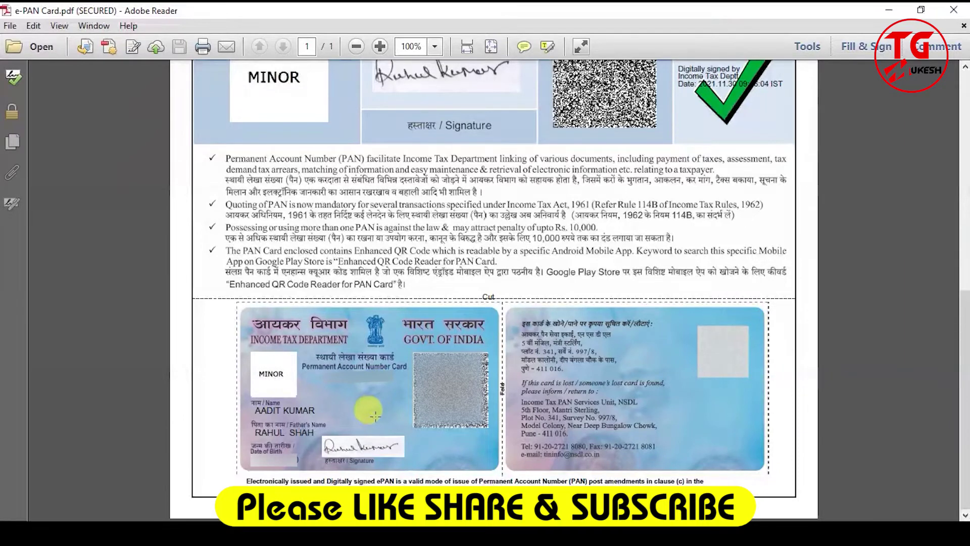
Zoom to 250% on the PAN card at the bottom of the PDF page
click(382, 394)
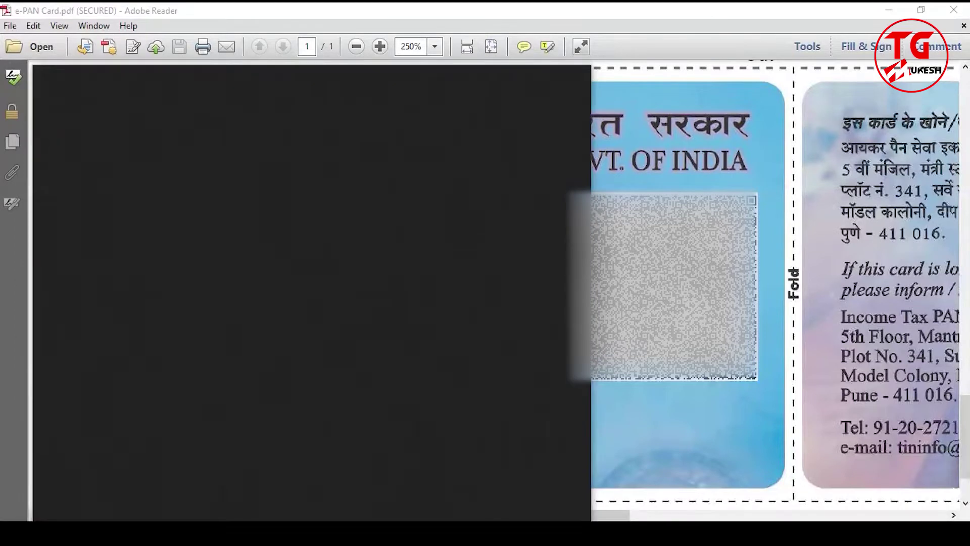
Open Snipping Tool from Start search and snip the front of the PAN card
text(sni)
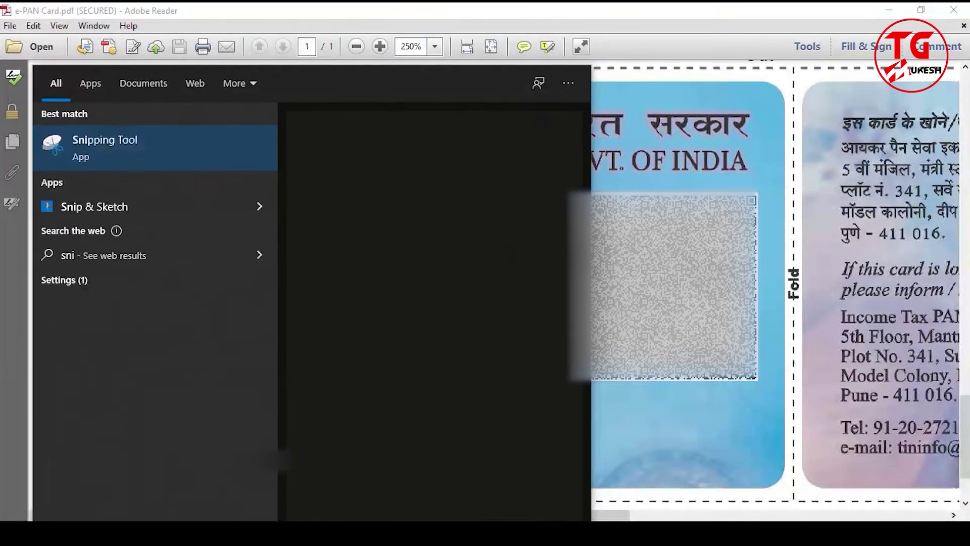
click(128, 146)
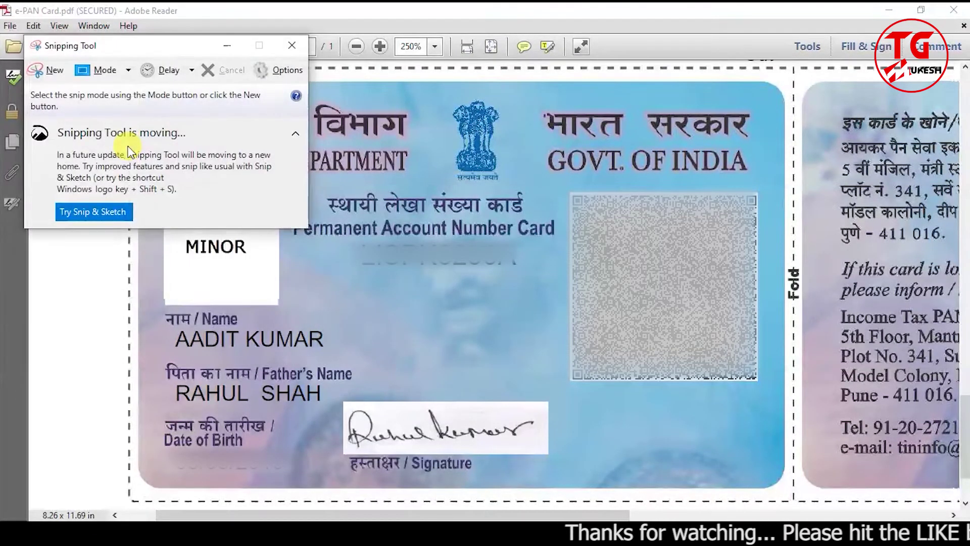
click(51, 74)
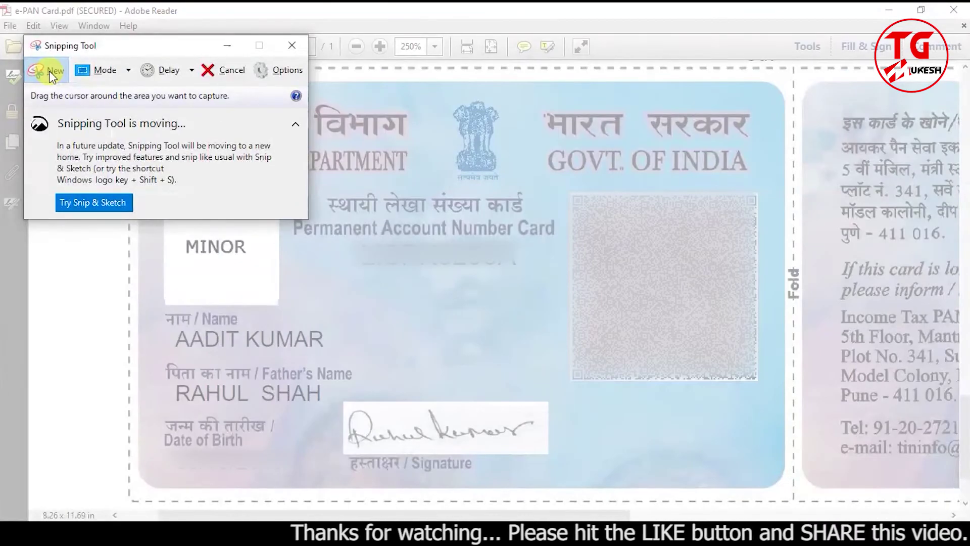
drag(123, 45, 928, 154)
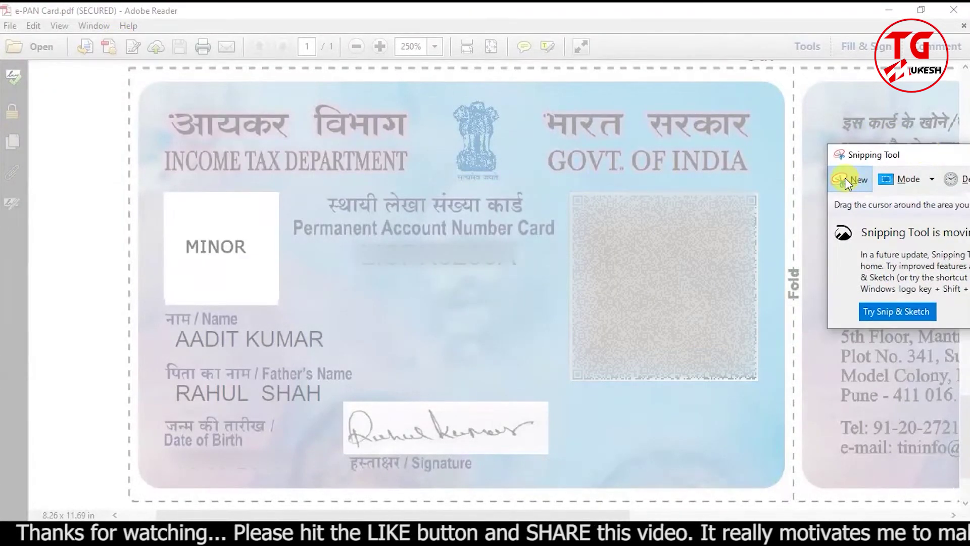
click(846, 180)
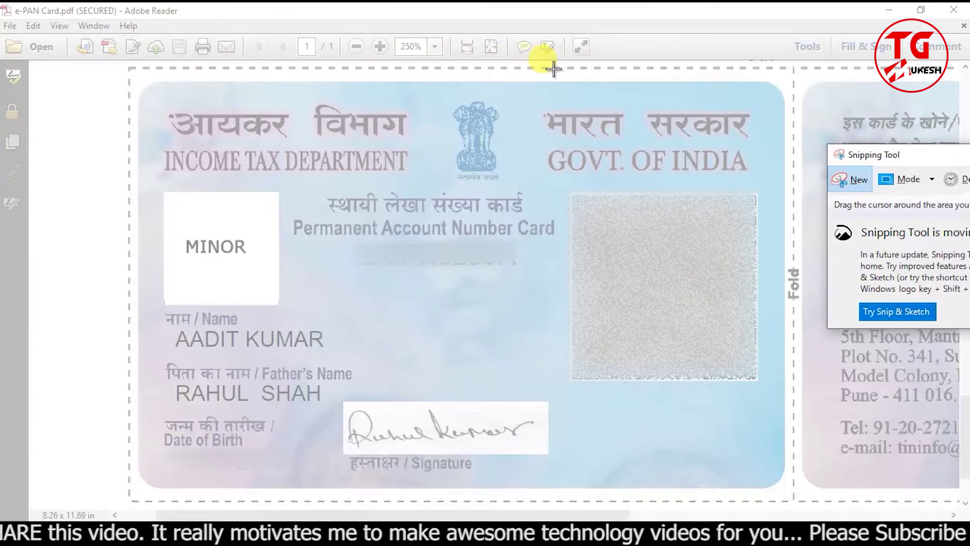
click(849, 180)
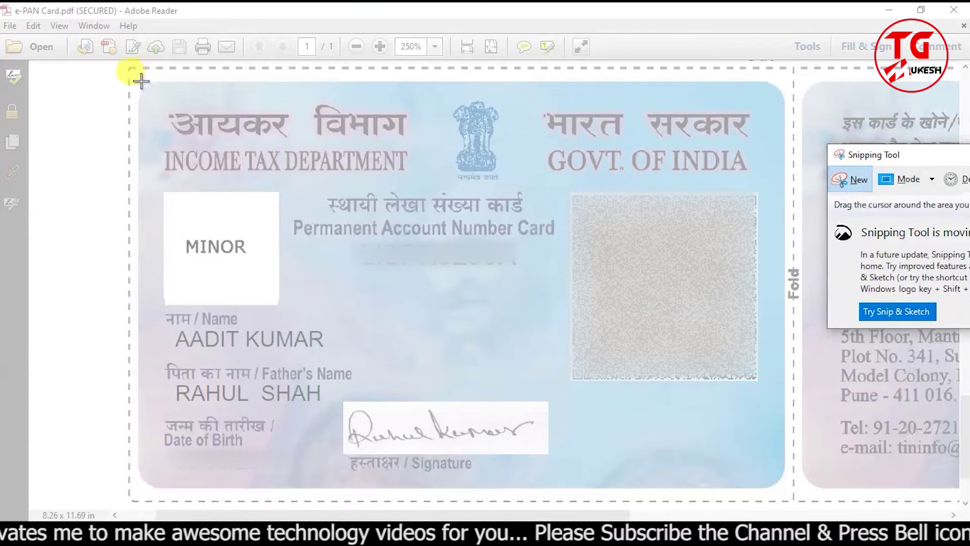
mouse_move(134, 77)
mouse_down()
mouse_move(355, 295)
mouse_move(520, 379)
mouse_move(787, 492)
mouse_up()
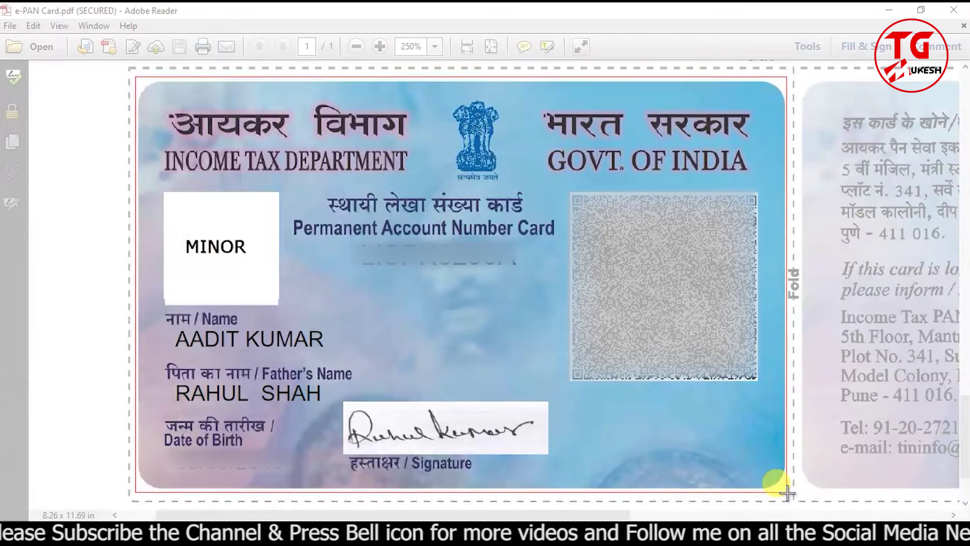
drag(787, 493, 787, 493)
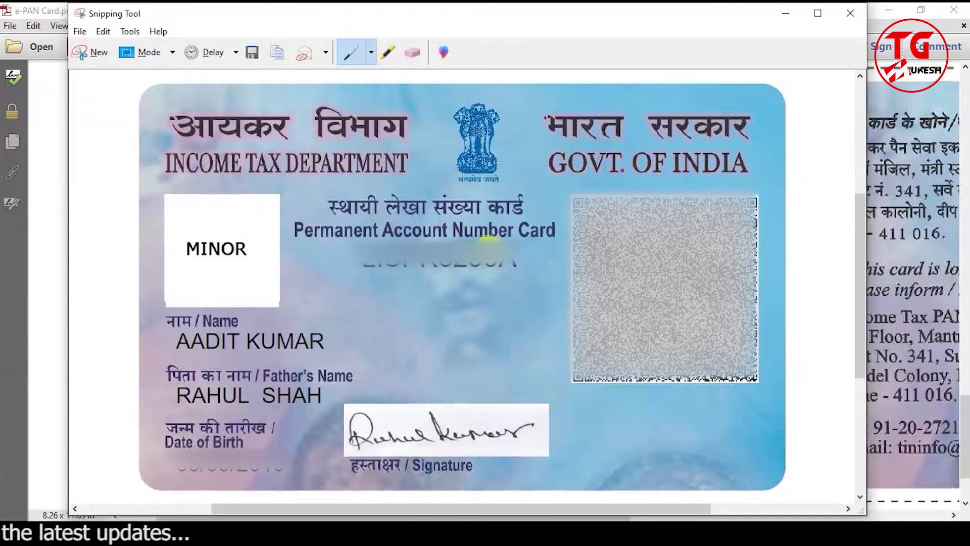
Copy the snipped card front via Edit > Copy and return to Photoshop
click(281, 53)
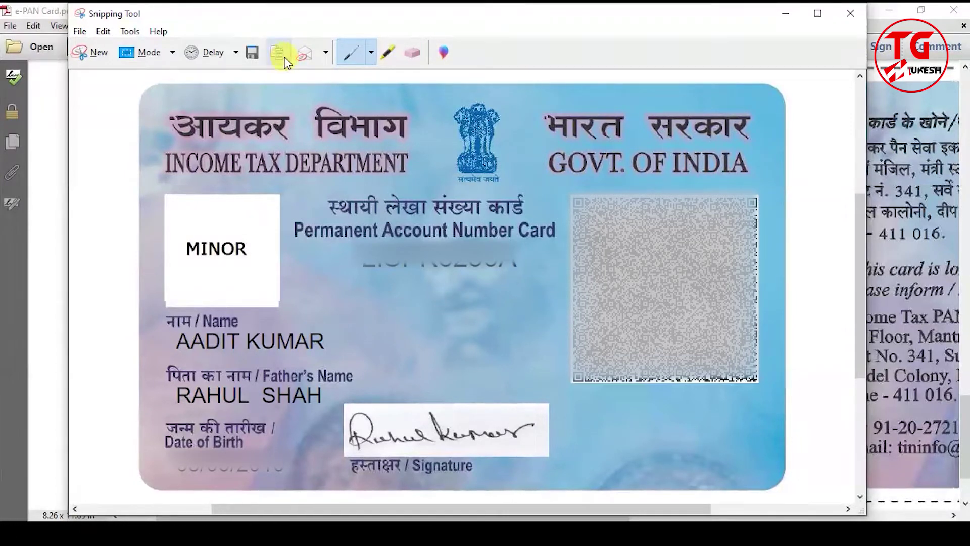
click(103, 32)
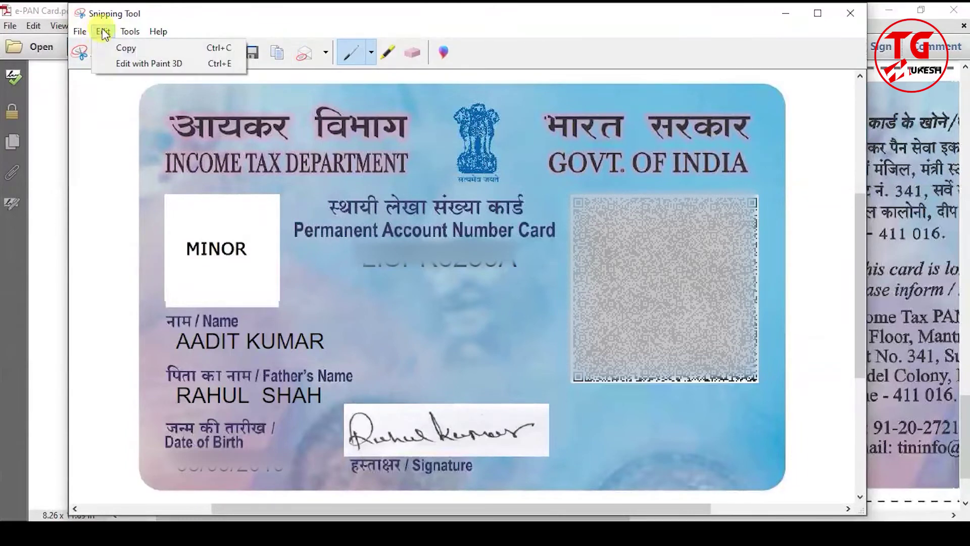
click(138, 48)
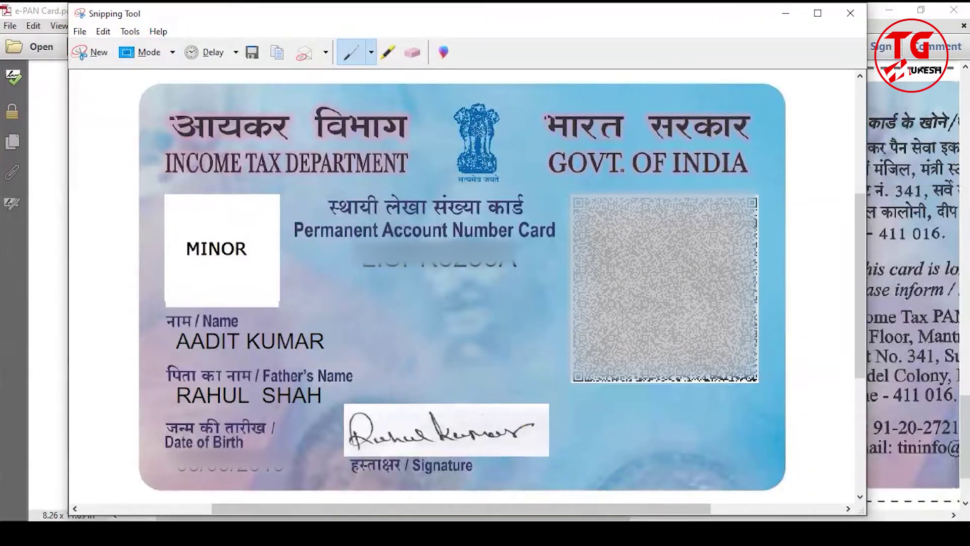
mouse_move(553, 530)
click(553, 518)
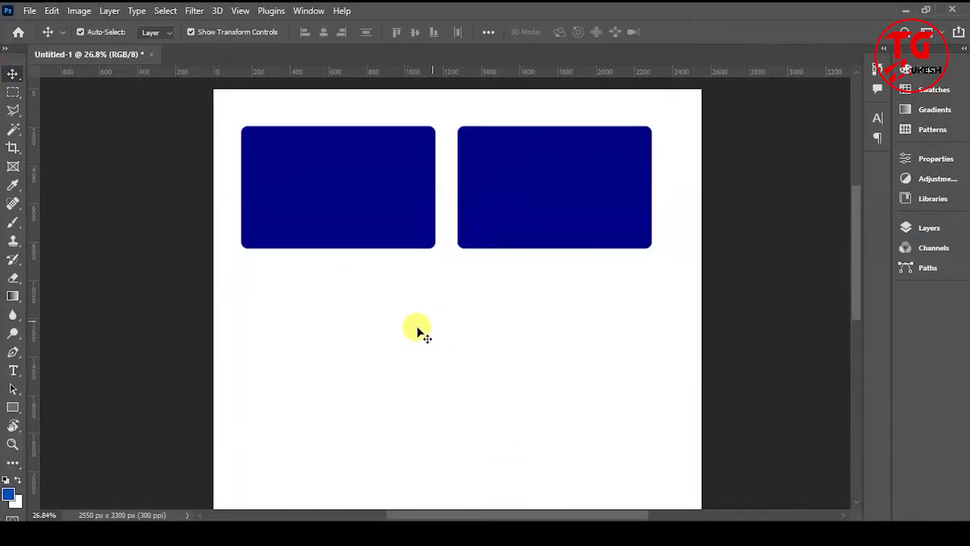
Paste the card front as a new layer below the left rectangle, then return to Adobe Reader
key(ctrl)
key(ctrl+v)
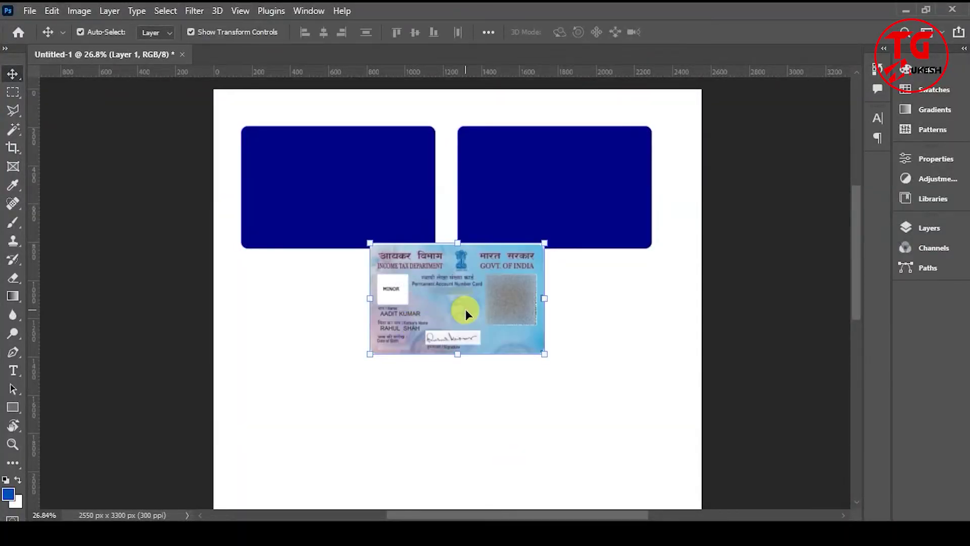
drag(466, 315, 346, 336)
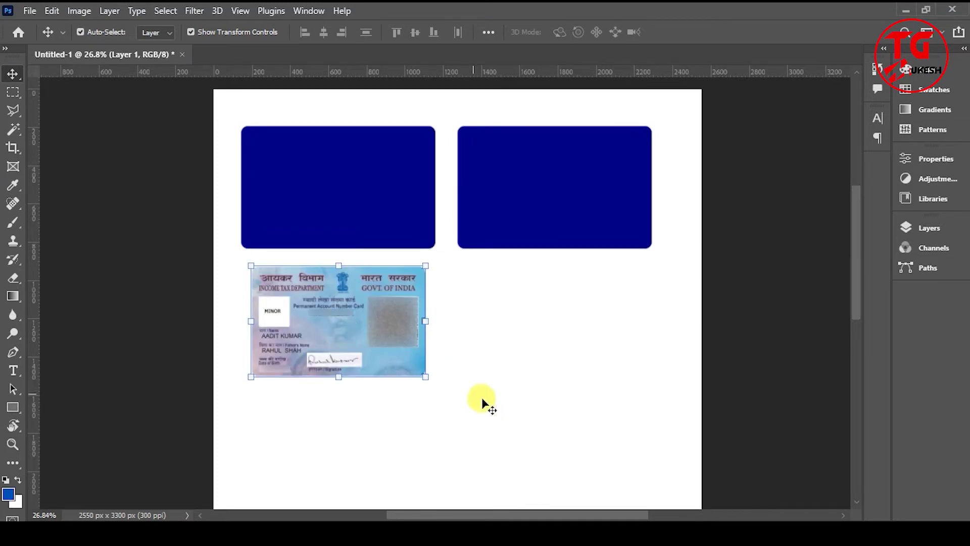
key(alt+Tab)
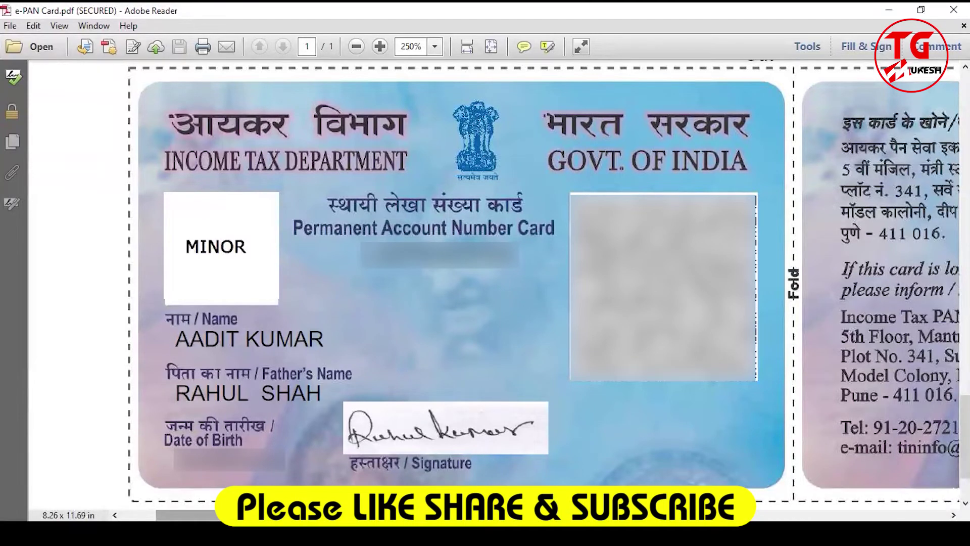
Capture the back of the PAN card in Snipping Tool and copy it to the clipboard
drag(187, 515, 781, 514)
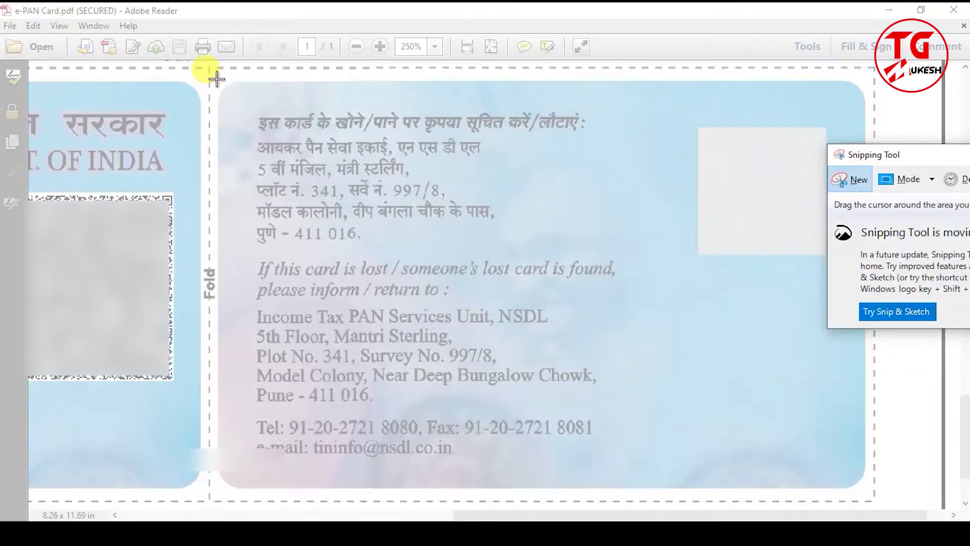
mouse_move(217, 79)
mouse_down()
mouse_move(811, 478)
mouse_move(870, 494)
mouse_up()
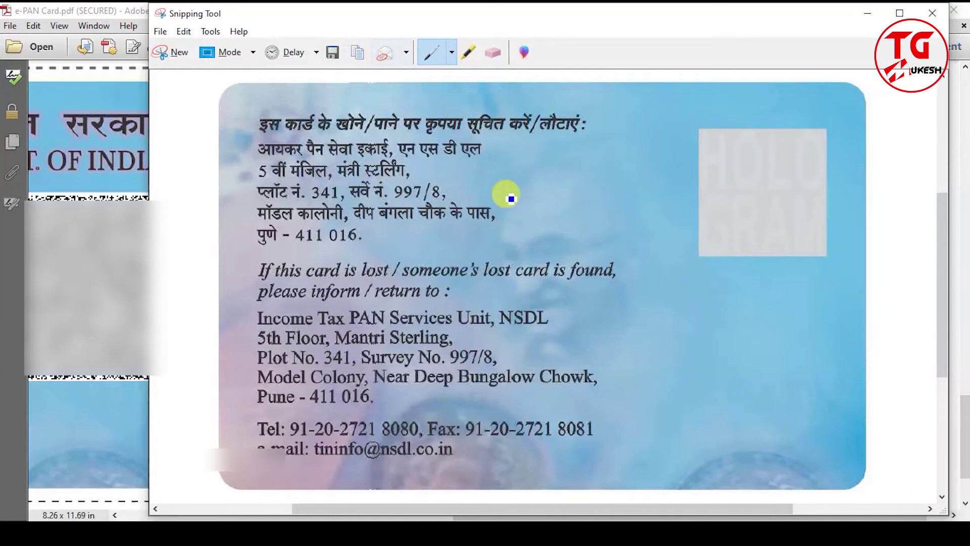
click(358, 59)
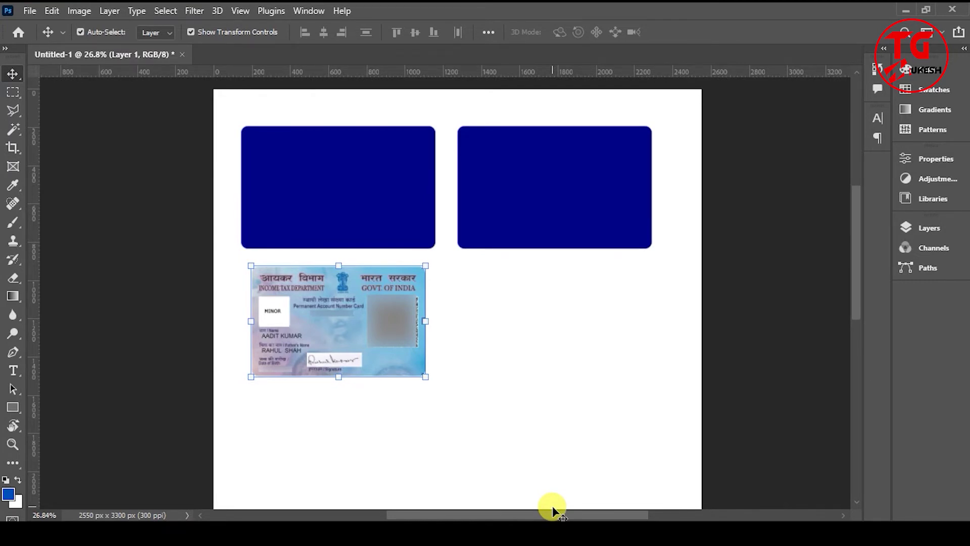
Paste the card back as Layer 2 and position it below the right blue rectangle
key(ctrl)
key(ctrl+v)
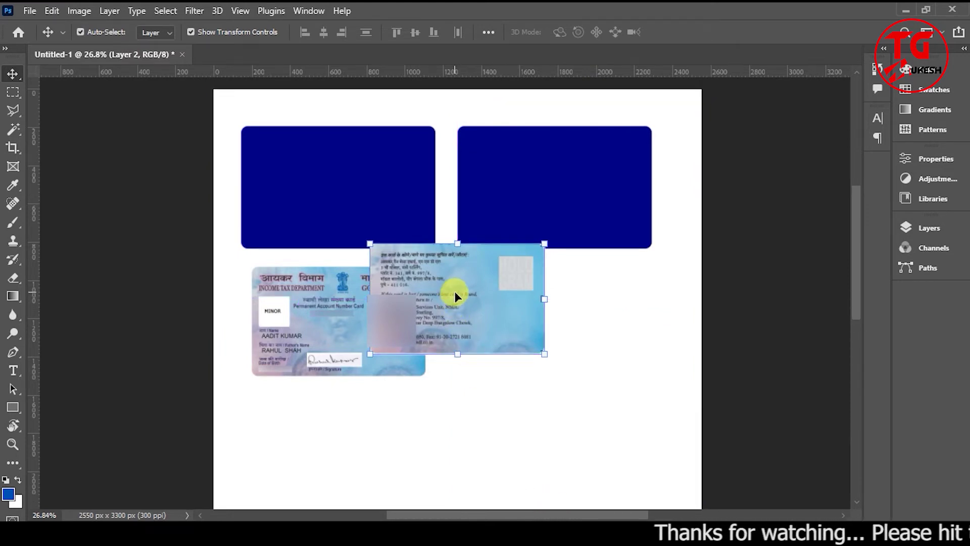
drag(455, 296, 544, 331)
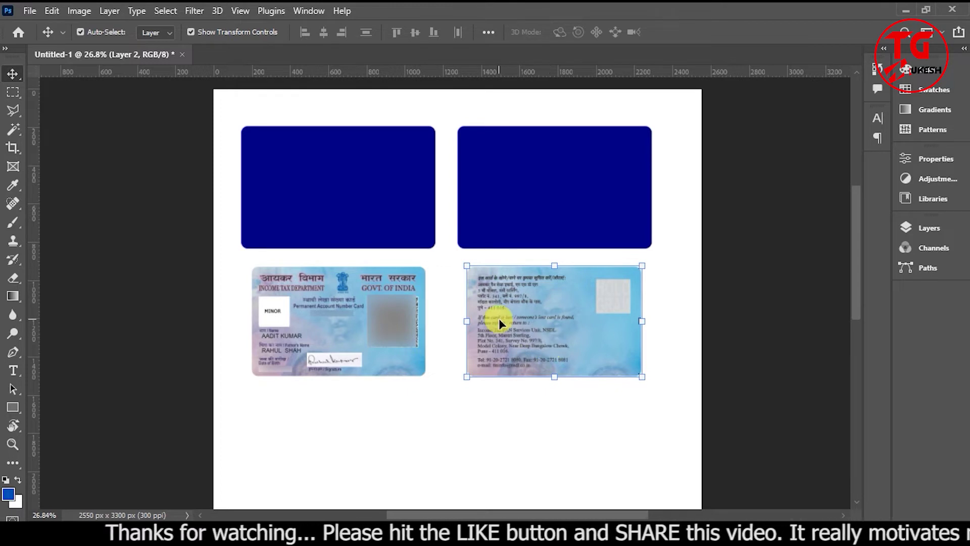
click(422, 342)
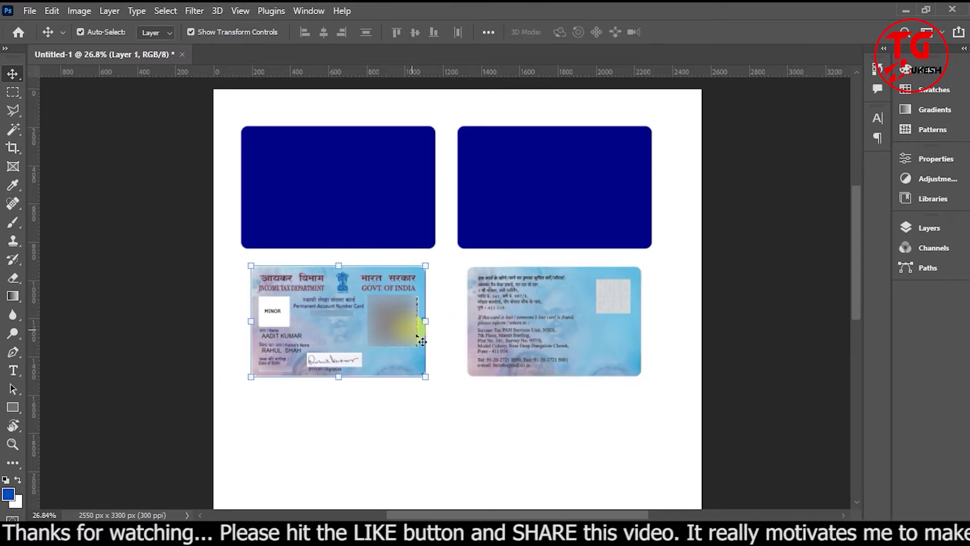
click(502, 331)
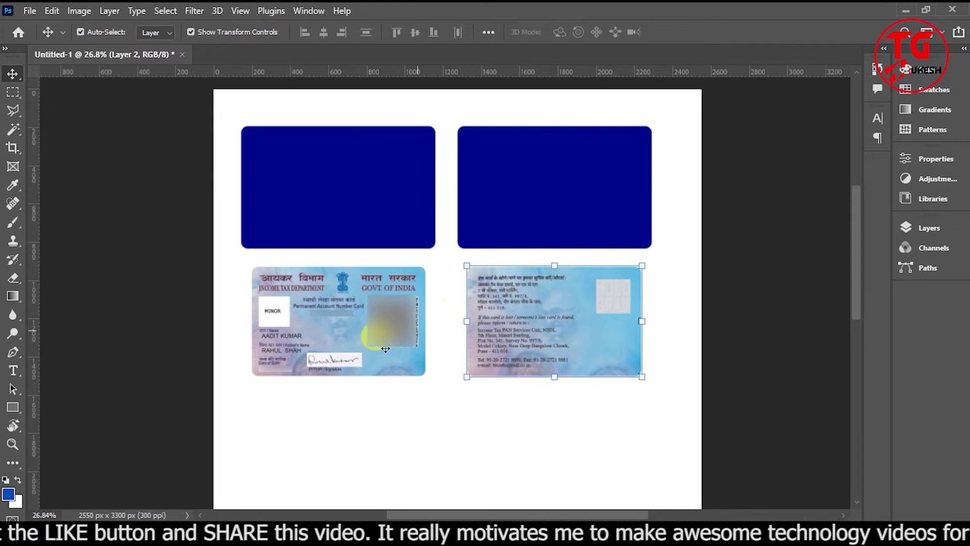
click(364, 324)
scroll(364, 323, up, 2)
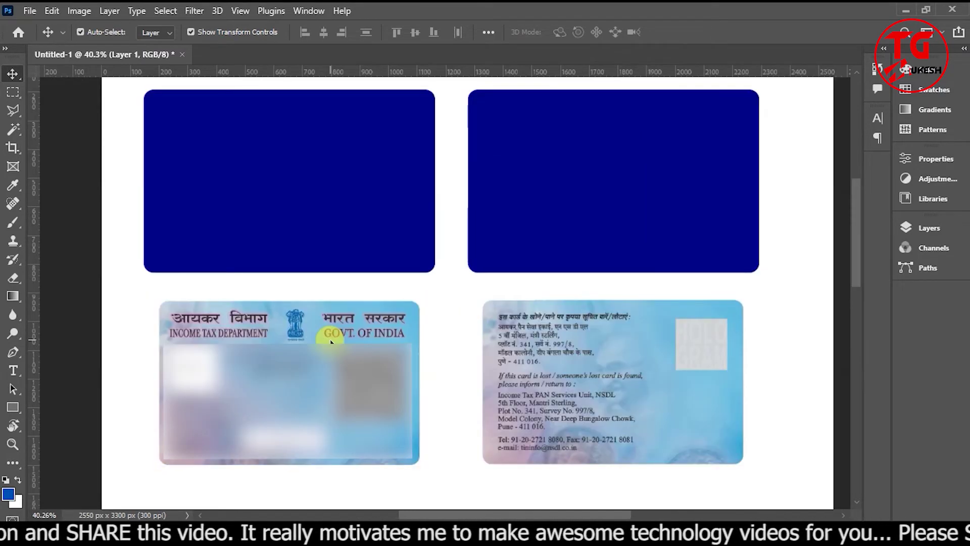
Move the front card onto the left blue card and stretch it to fill it exactly
mouse_move(331, 342)
mouse_down()
mouse_move(332, 230)
mouse_move(316, 129)
mouse_up()
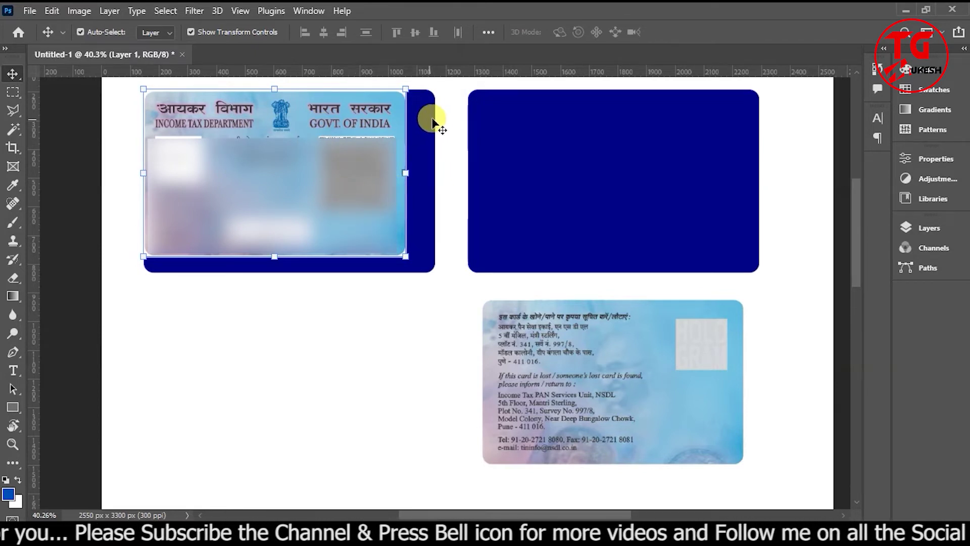
click(405, 173)
drag(407, 172, 433, 173)
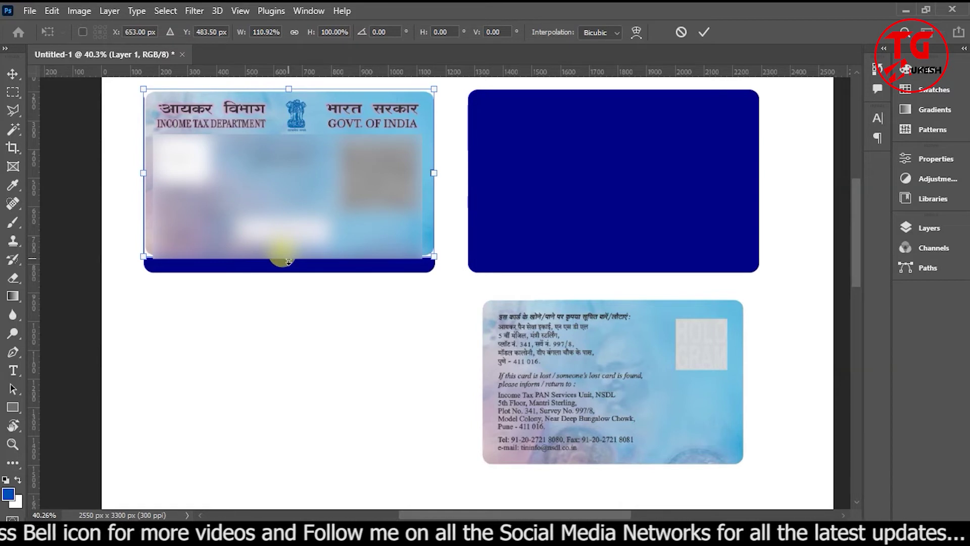
drag(296, 257, 290, 273)
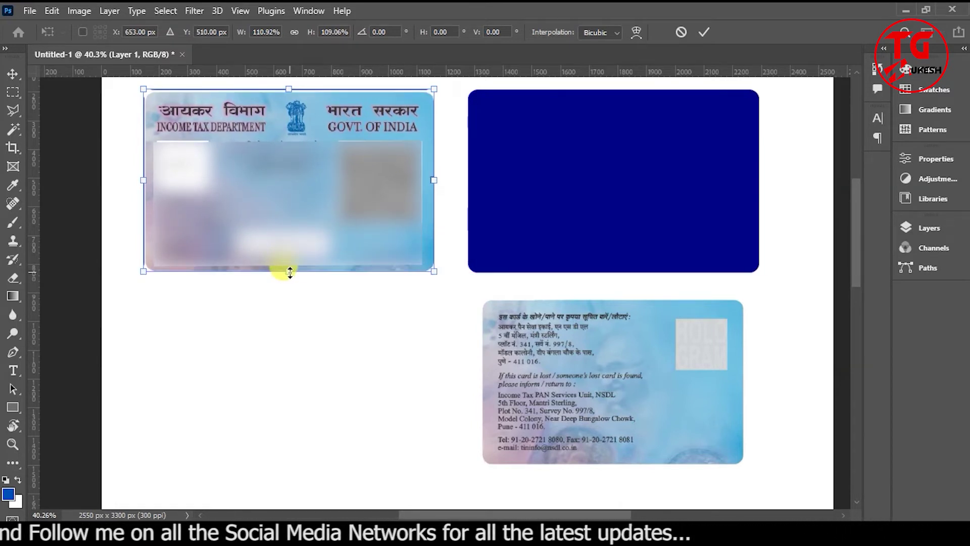
click(704, 35)
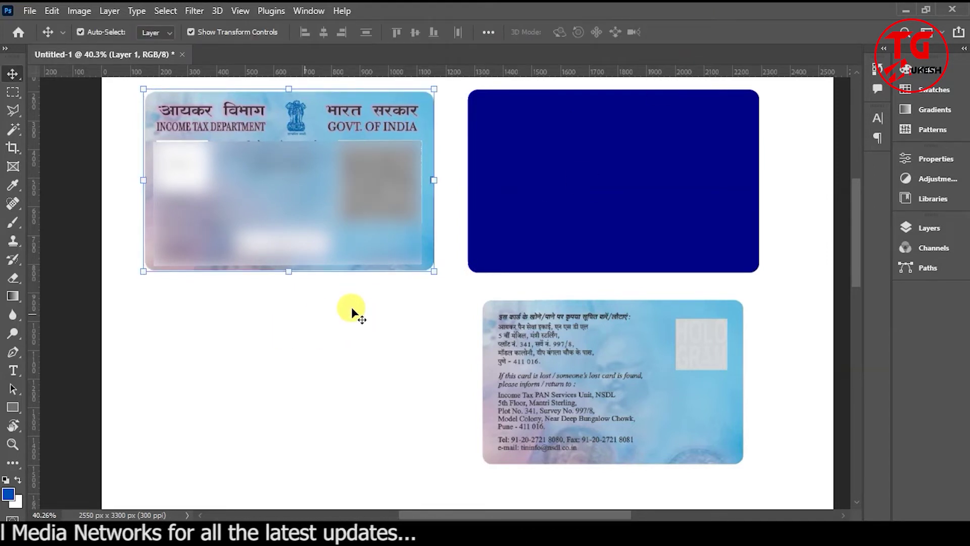
click(352, 309)
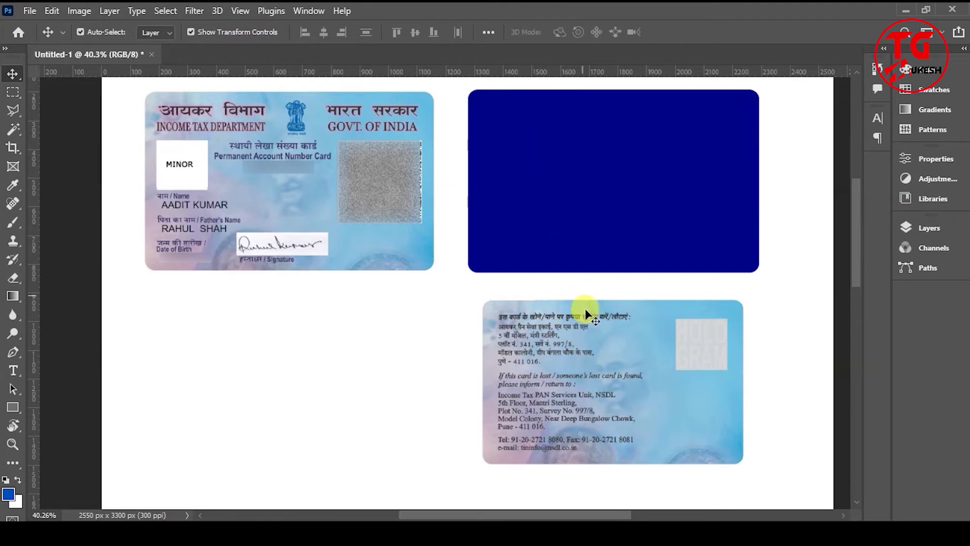
Move the back card onto the right blue card and stretch it to fill it
drag(588, 347, 577, 142)
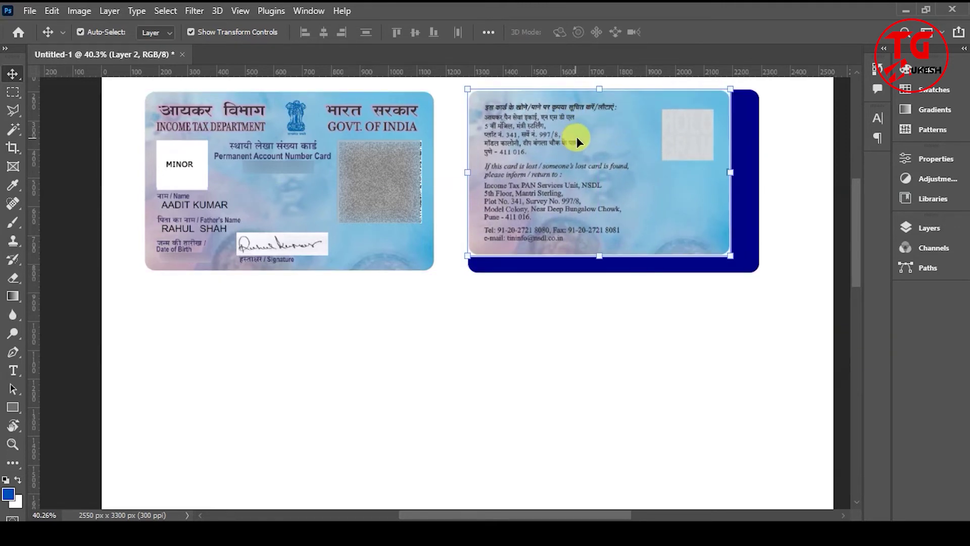
drag(732, 172, 758, 173)
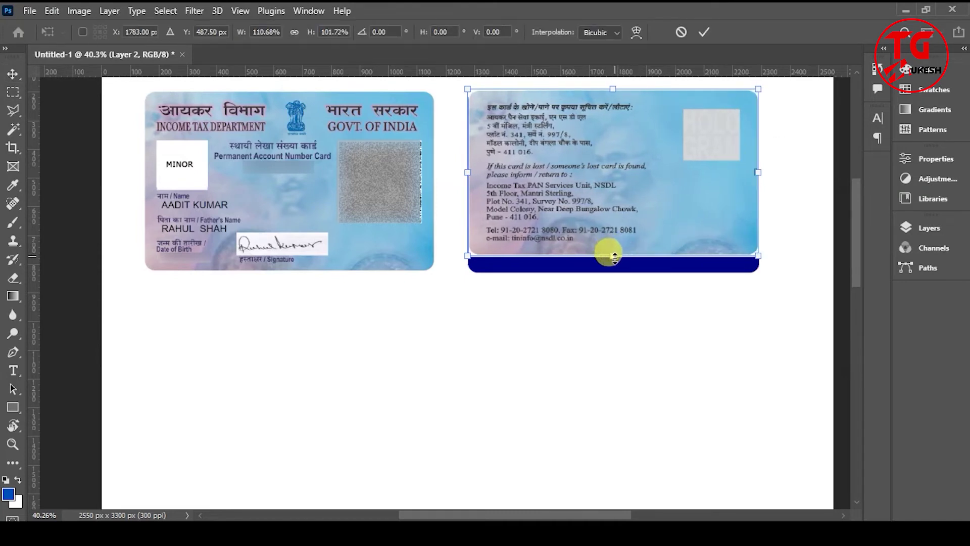
drag(615, 255, 616, 270)
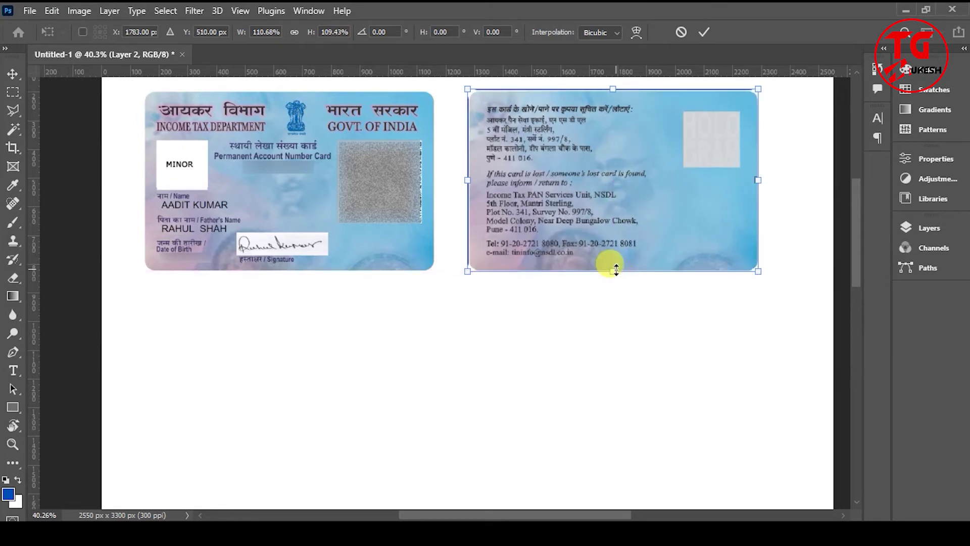
click(700, 33)
scroll(480, 333, up, 1)
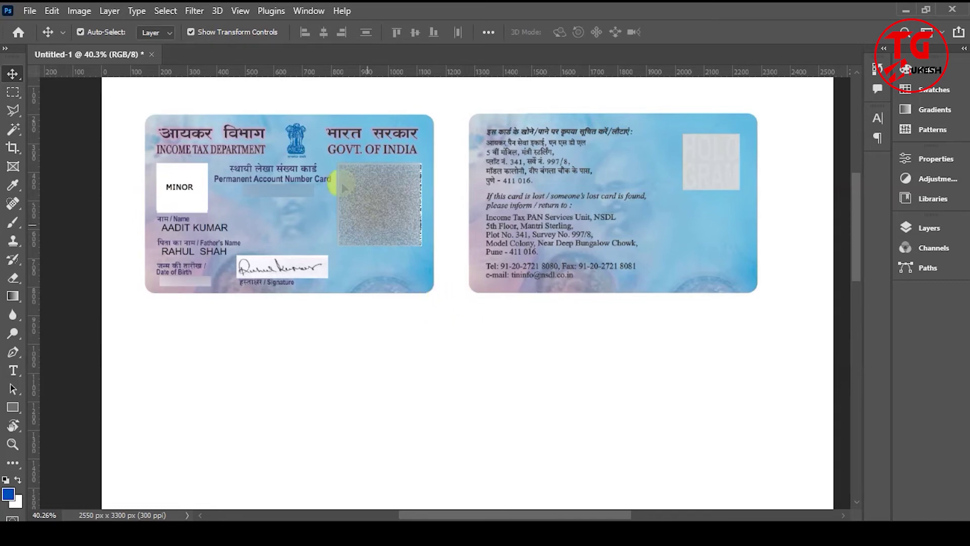
Create a new Portrait 4 x 6 photo document (1200 × 1800 px at 300 ppi)
click(29, 10)
click(38, 27)
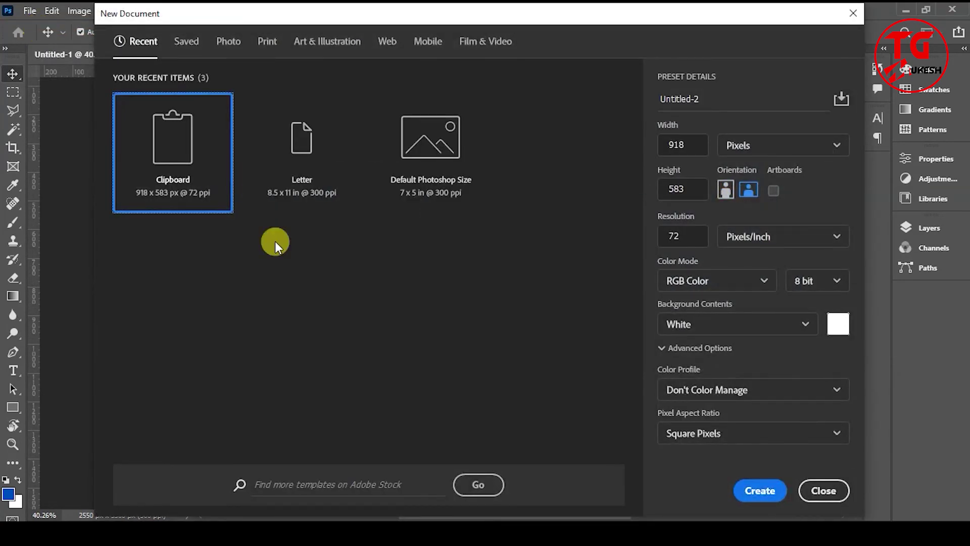
click(228, 40)
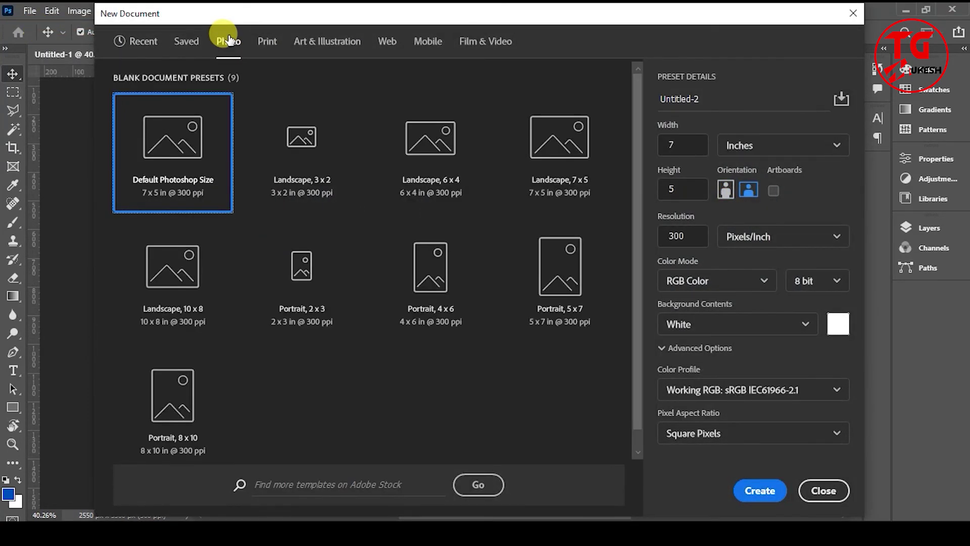
click(440, 289)
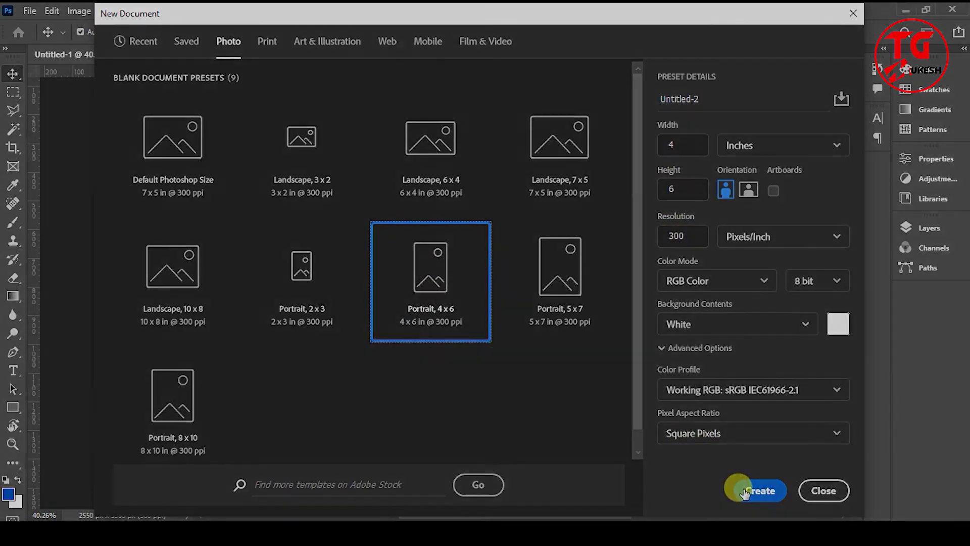
click(738, 489)
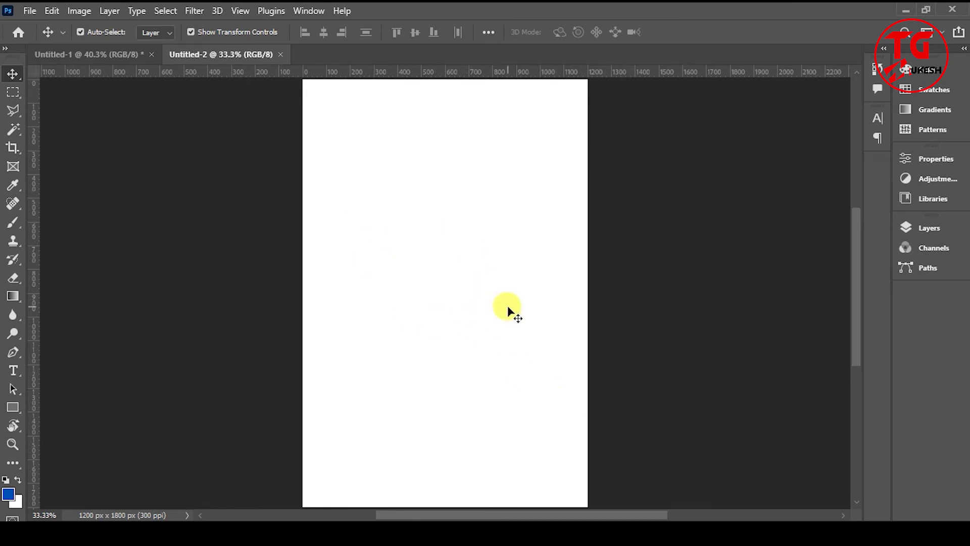
Select both PAN card layers in the card layout document and copy them
click(129, 57)
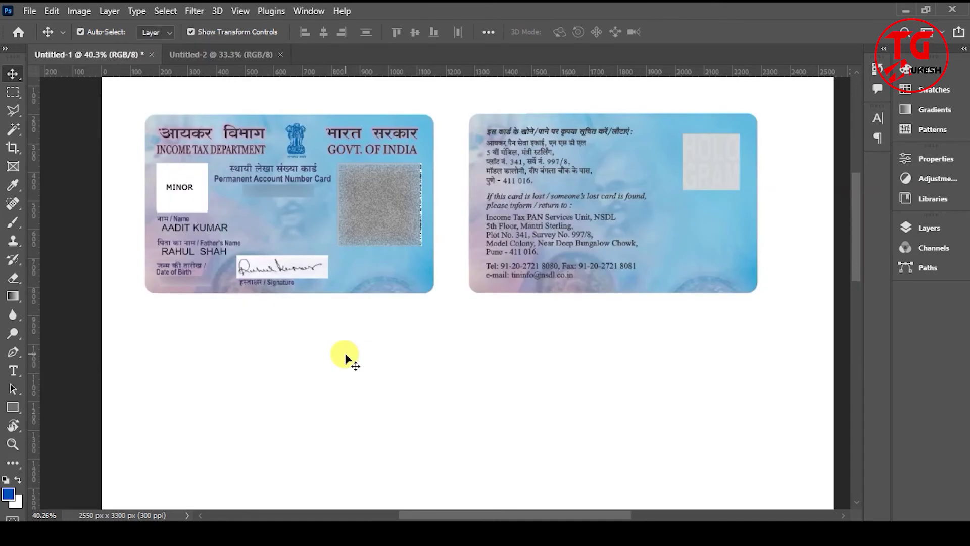
click(316, 219)
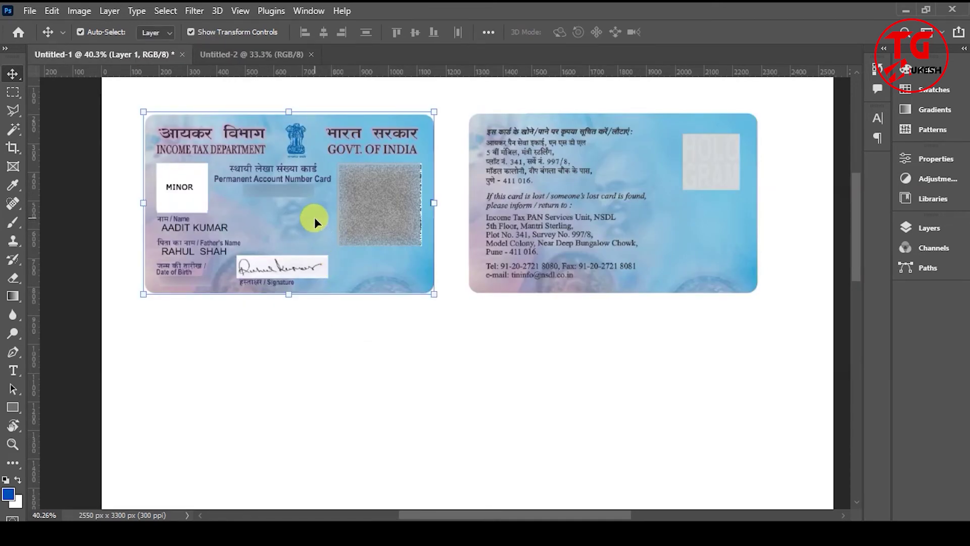
shift+click(587, 208)
key(ctrl)
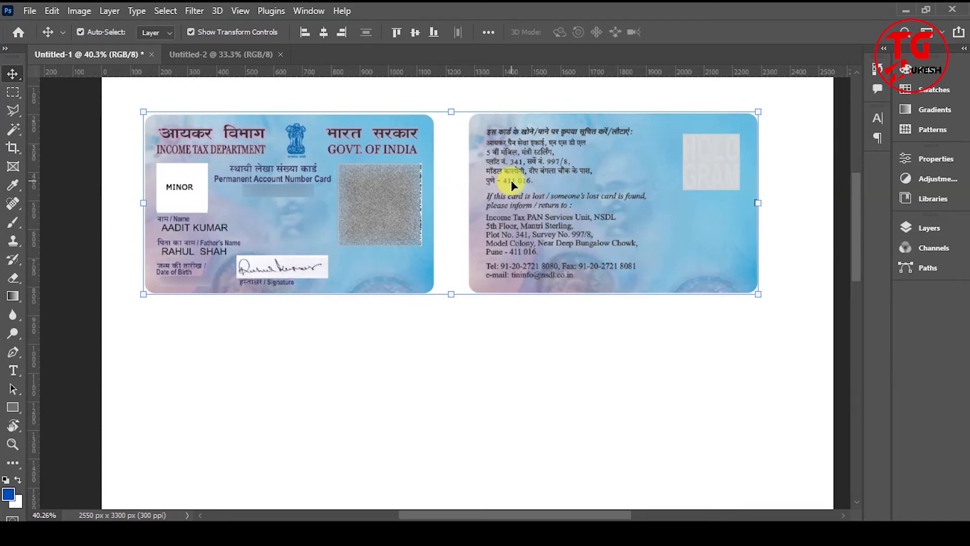
Paste both cards into the 4x6 page and set the back card just below the front
click(217, 49)
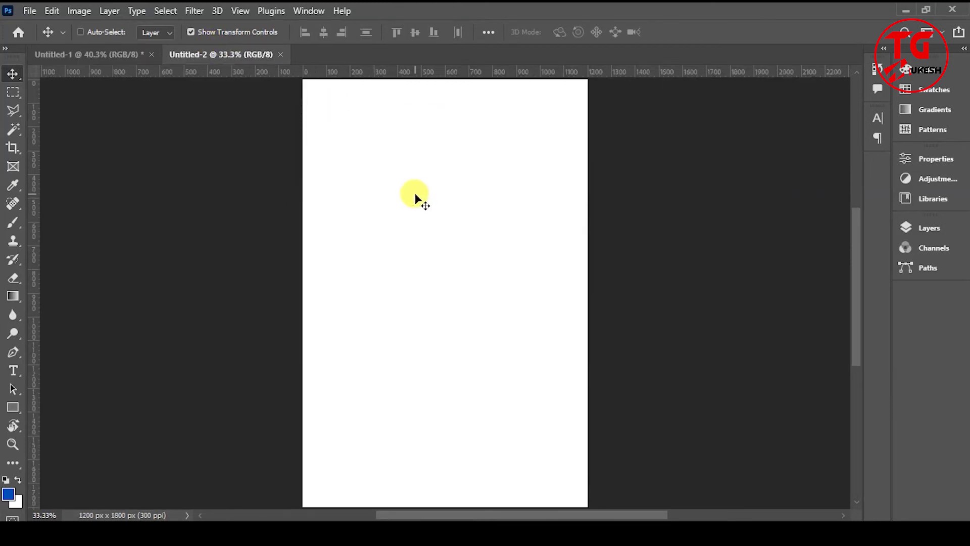
key(ctrl+v)
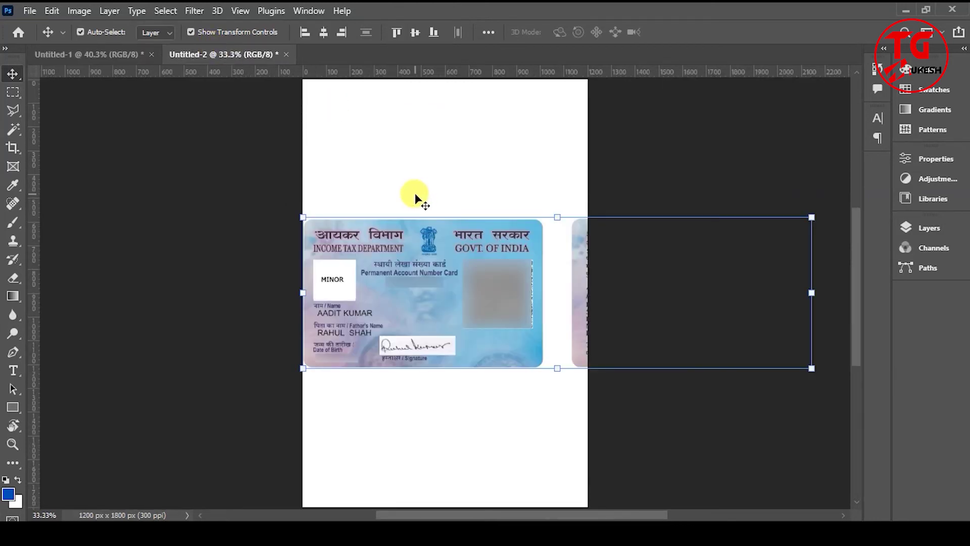
click(518, 204)
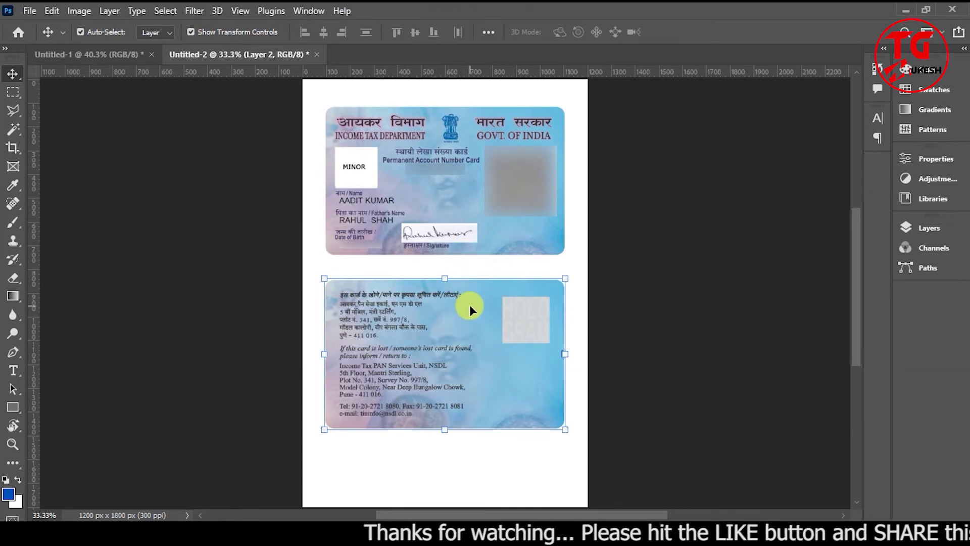
drag(461, 352, 462, 329)
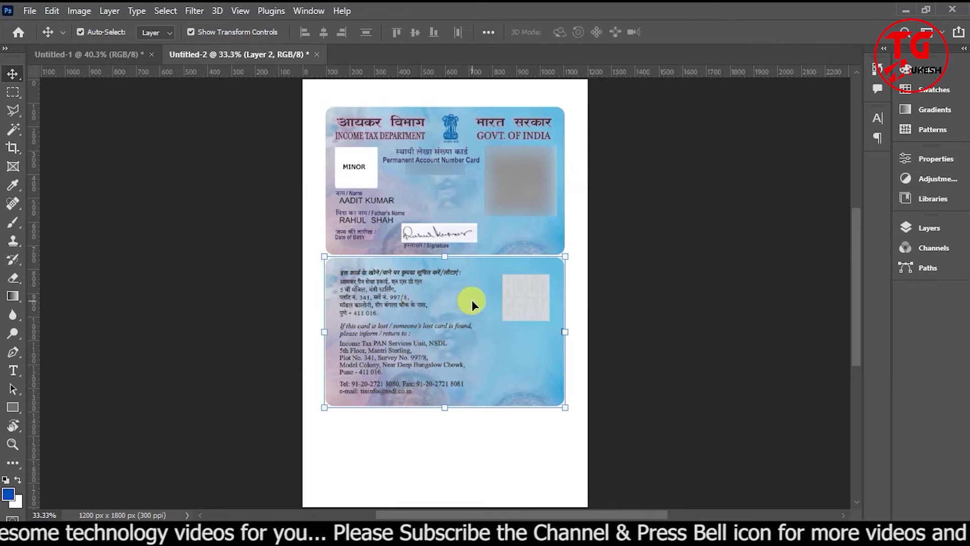
Flip the back card vertically and then horizontally to rotate it 180°
click(59, 11)
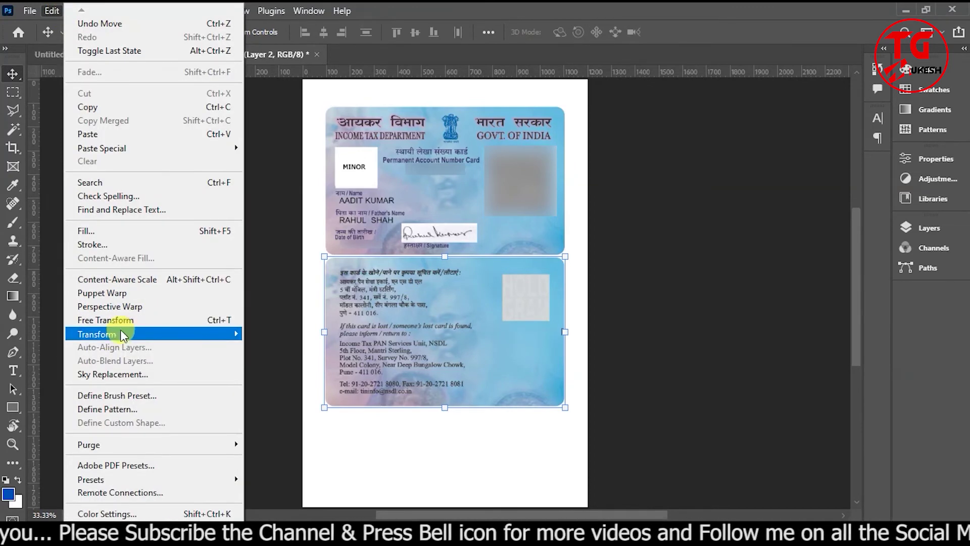
mouse_move(152, 335)
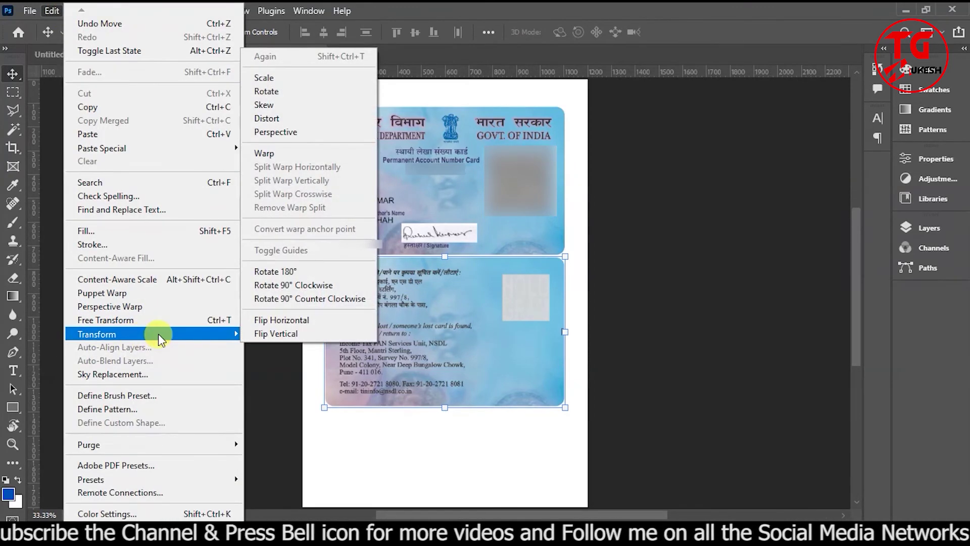
click(309, 334)
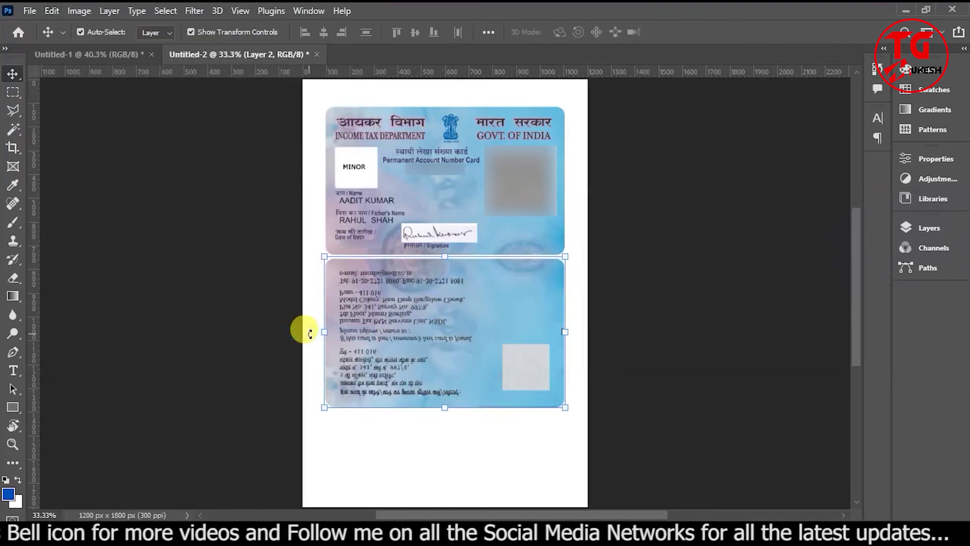
click(54, 10)
mouse_move(97, 335)
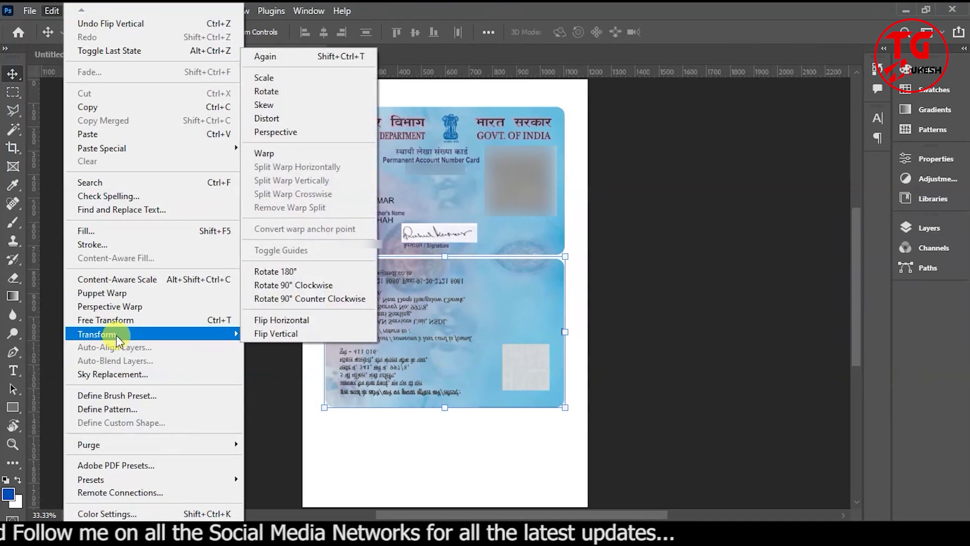
click(290, 318)
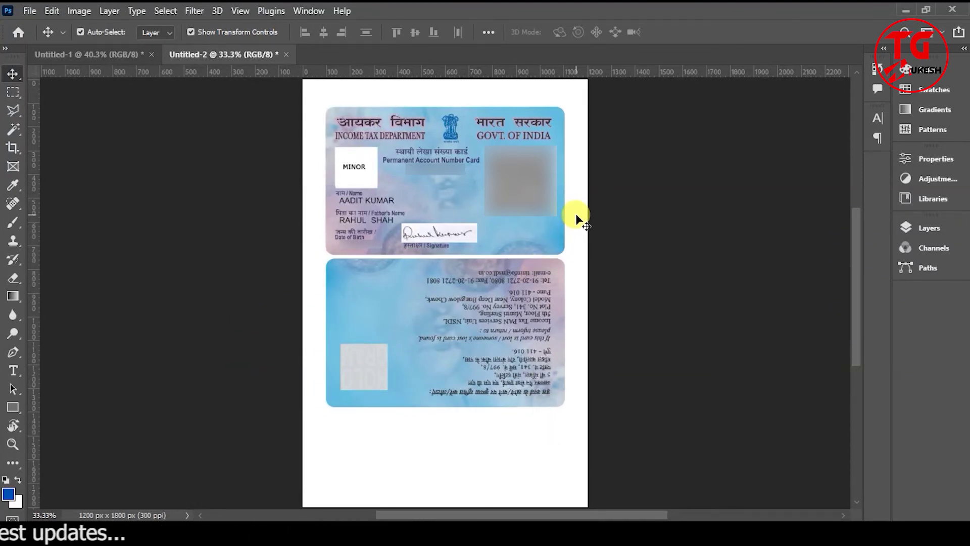
key(m)
drag(321, 104, 571, 411)
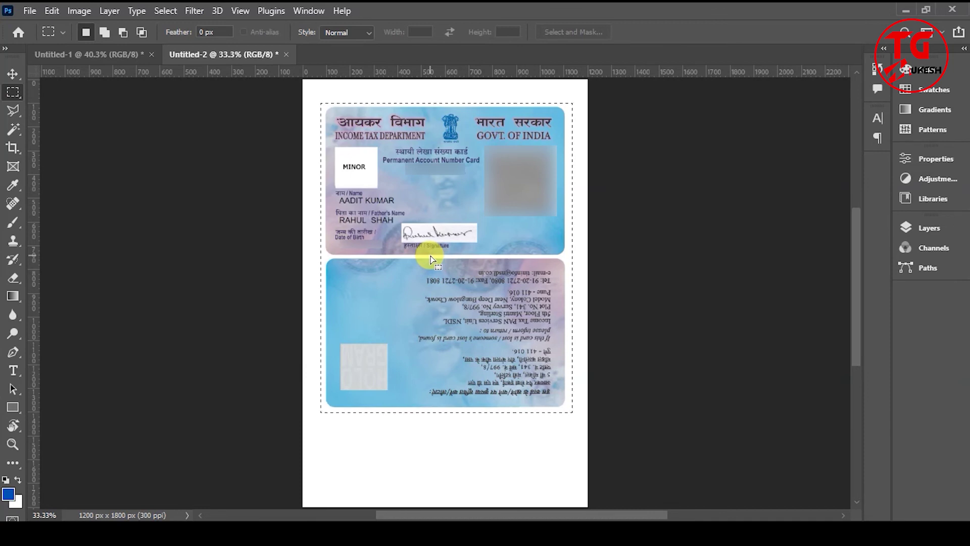
click(519, 434)
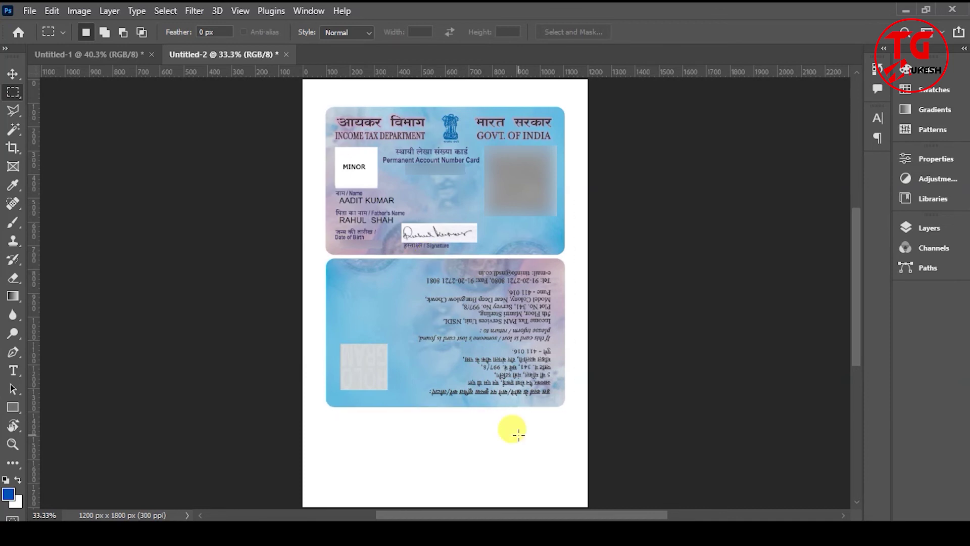